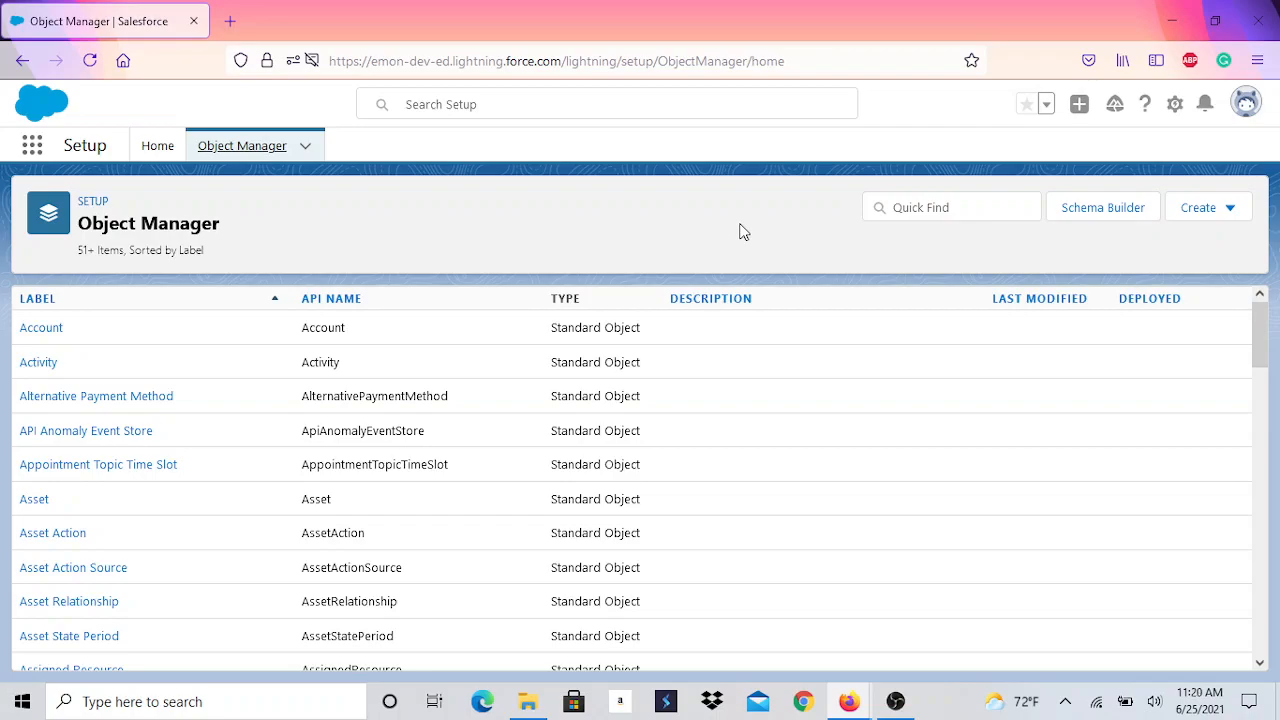
# Start a new custom object with the label Smartphone and the plural label Smartphones
pyautogui.click(1229, 211)
pyautogui.click(1143, 260)
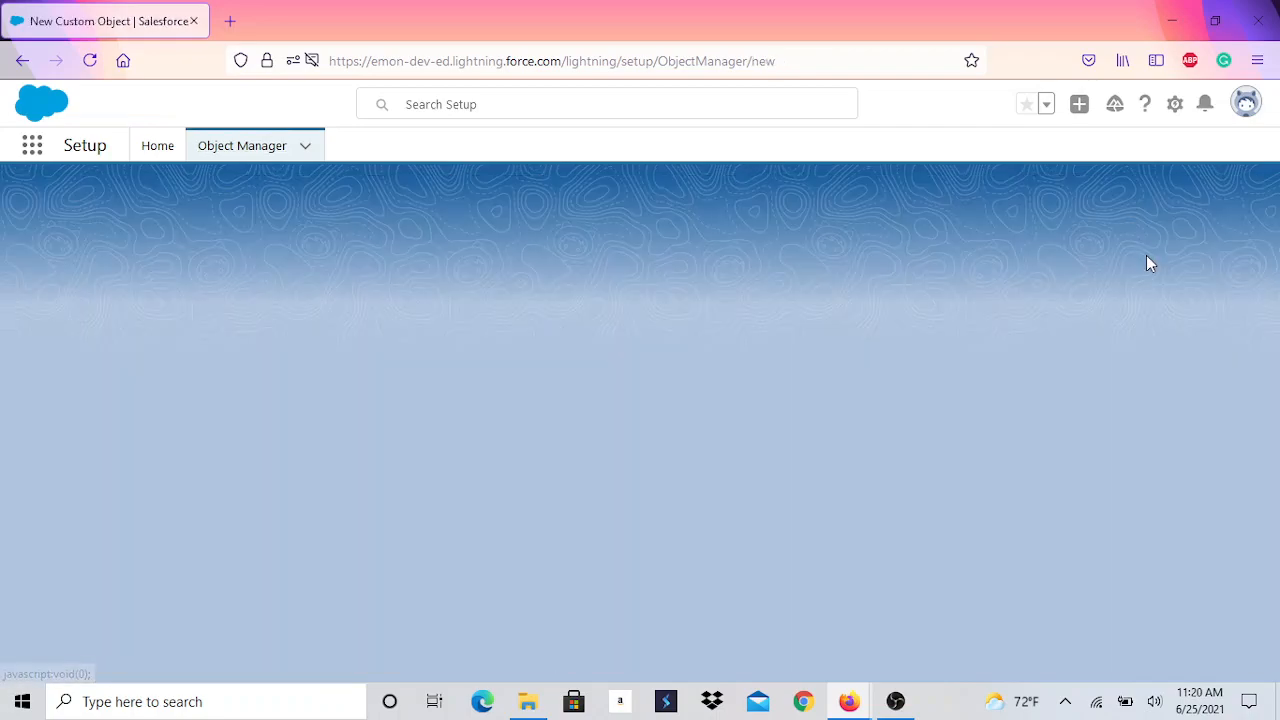
pyautogui.click(338, 447)
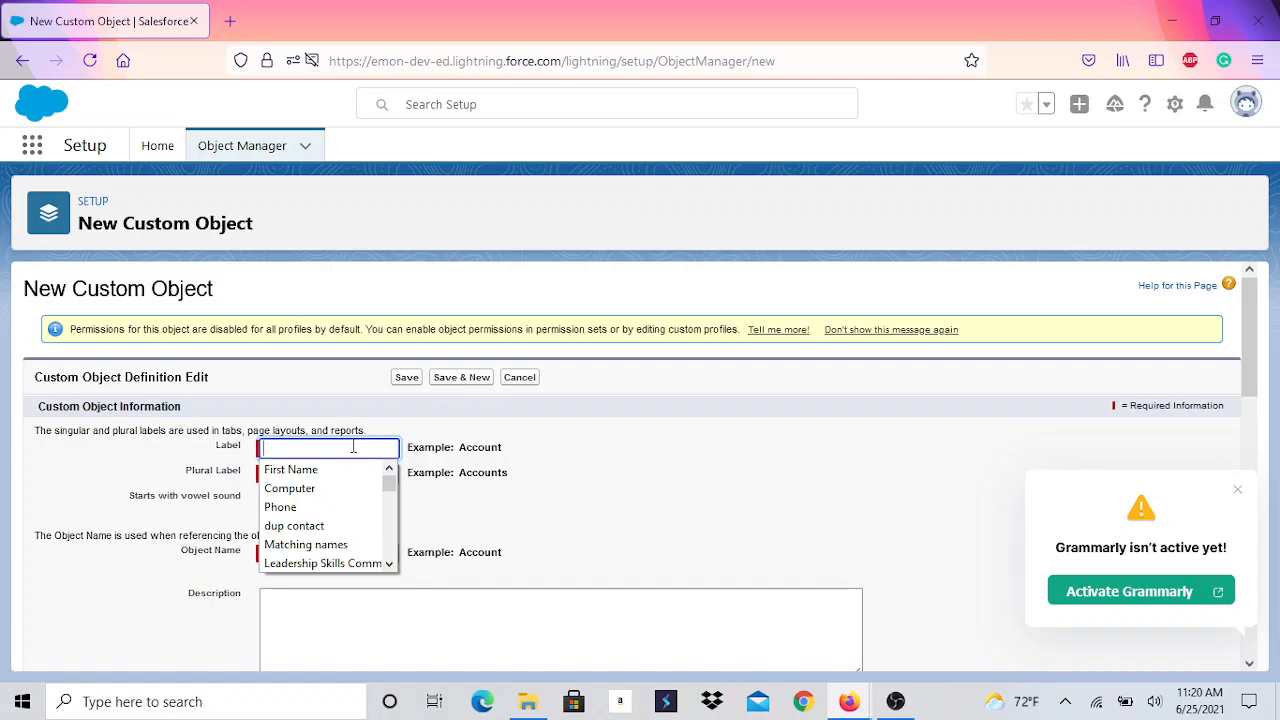
pyautogui.write('Smart')
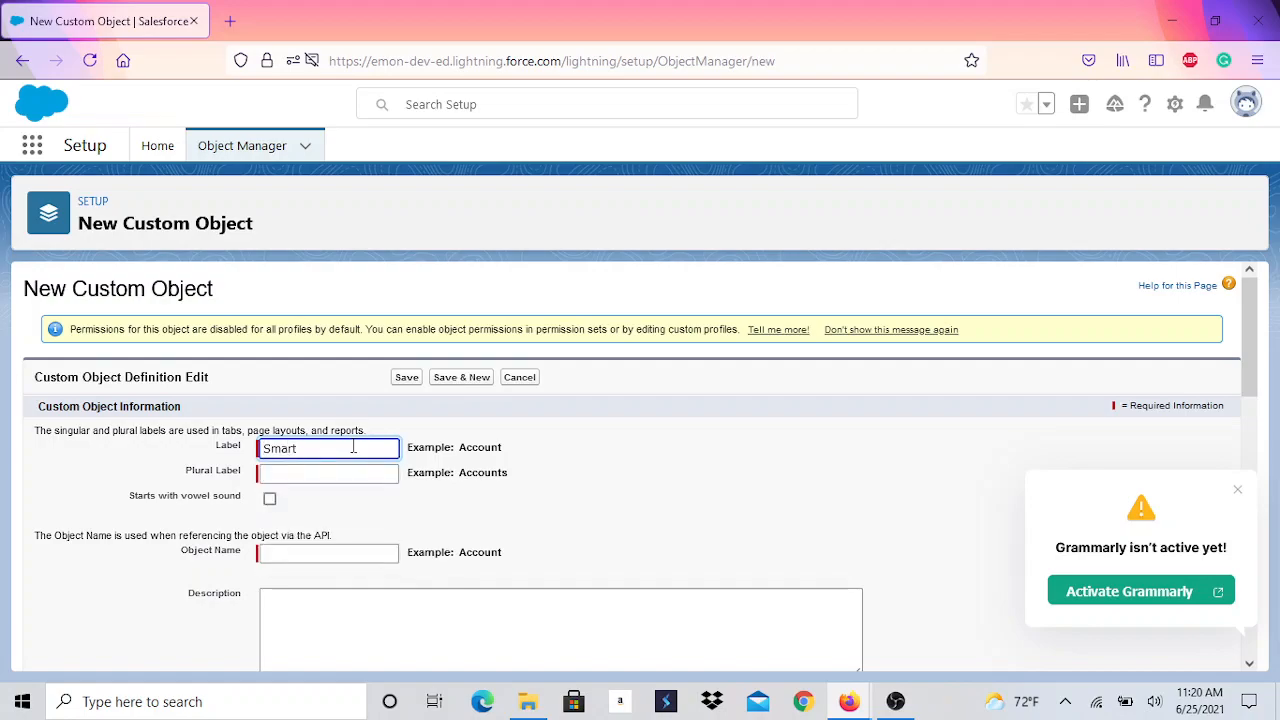
pyautogui.write('phone')
pyautogui.press('Tab')
pyautogui.write('Sm')
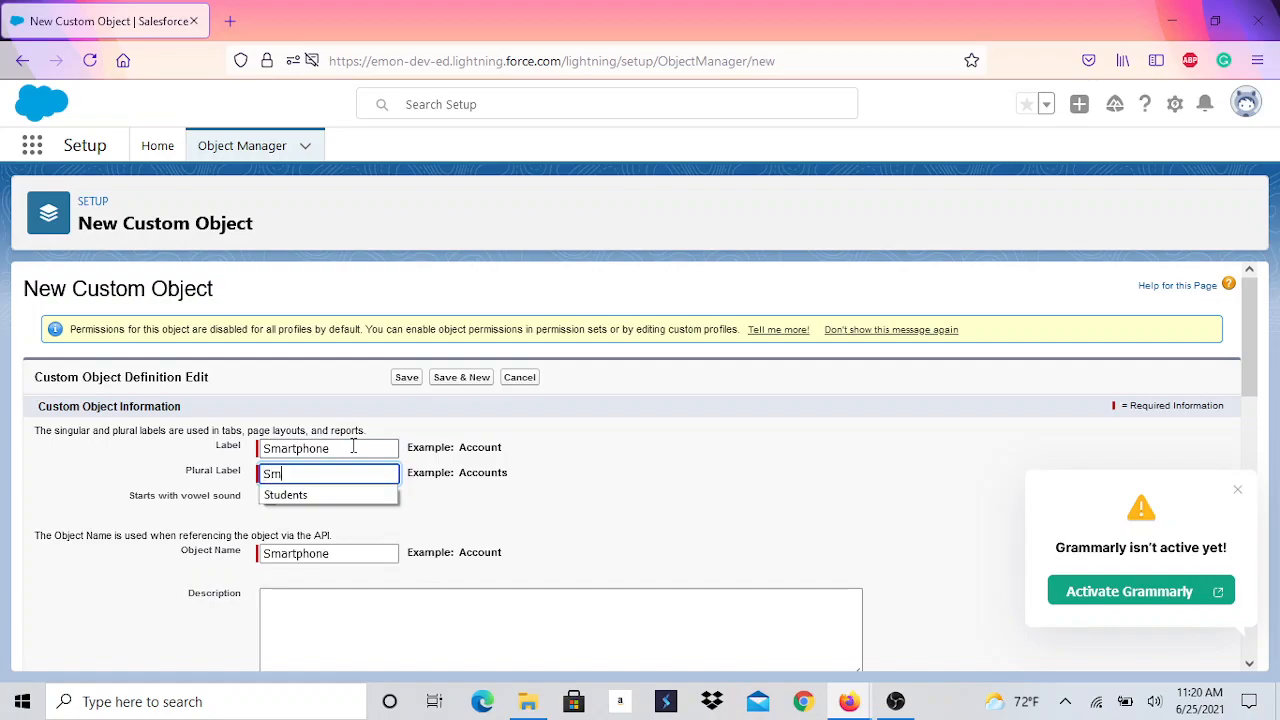
pyautogui.write('artphones')
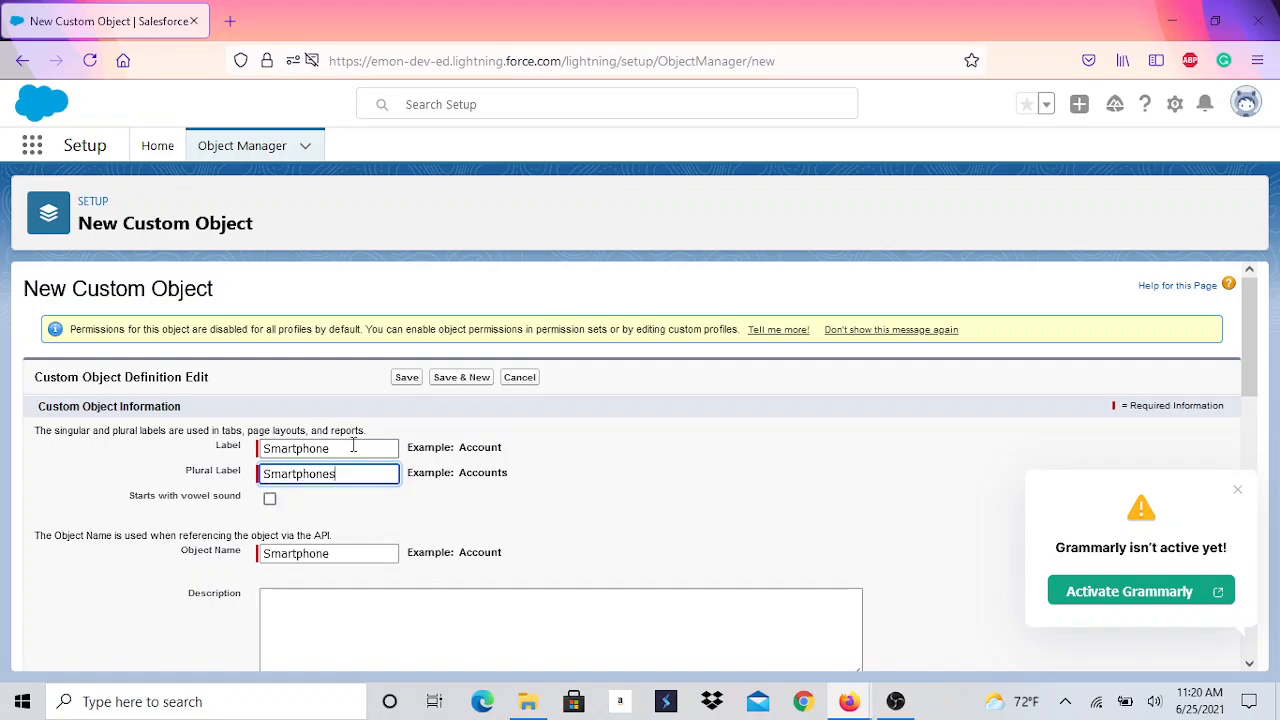
# Enter "Phones brands." as the description of the Smartphone object
pyautogui.scroll(-3, 353, 447)
pyautogui.click(391, 349)
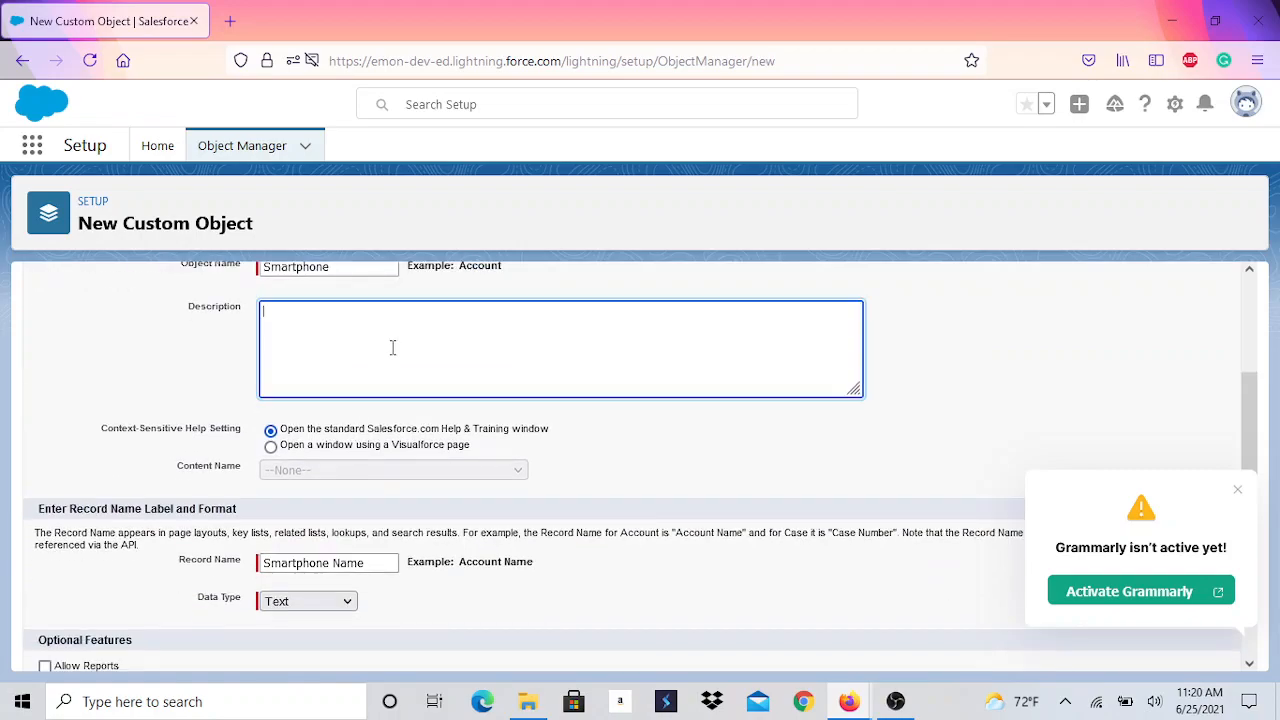
pyautogui.write('Phones brands.')
# Keep the record name's data type as Text and enable Allow Reports, Allow Activities and Track Field History
pyautogui.scroll(-1, 477, 515)
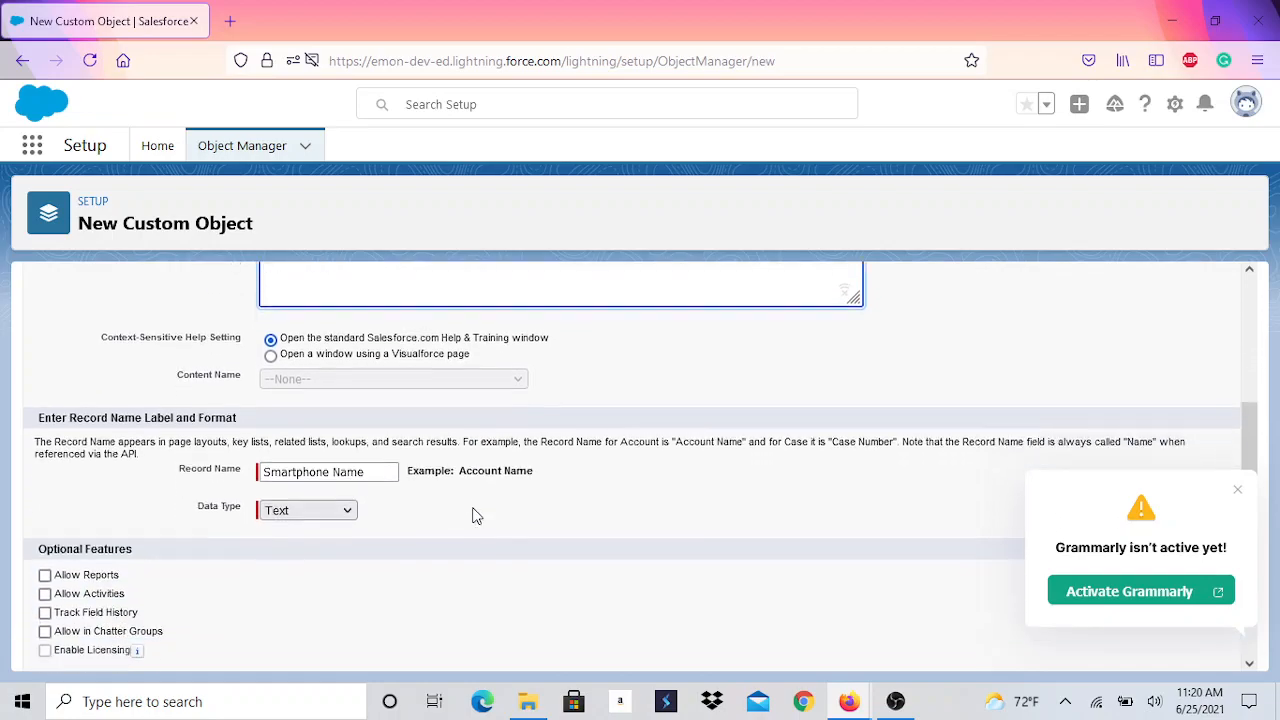
pyautogui.scroll(-2, 486, 523)
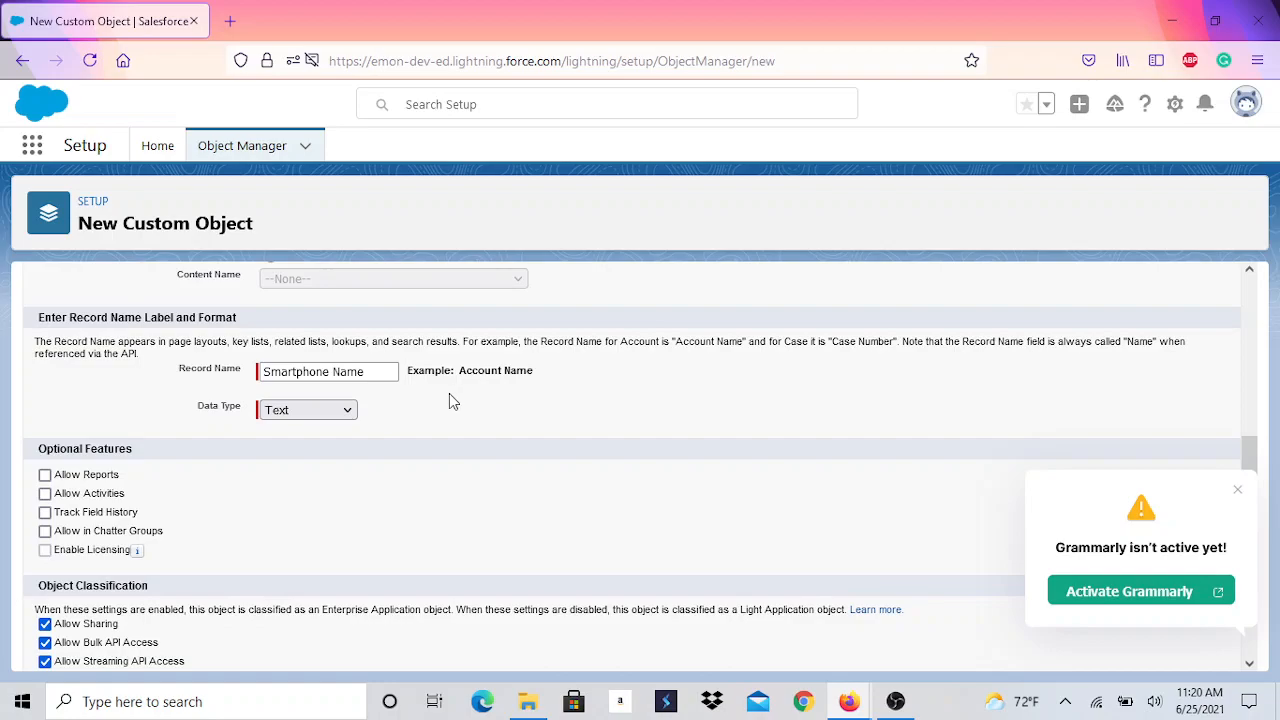
pyautogui.click(349, 415)
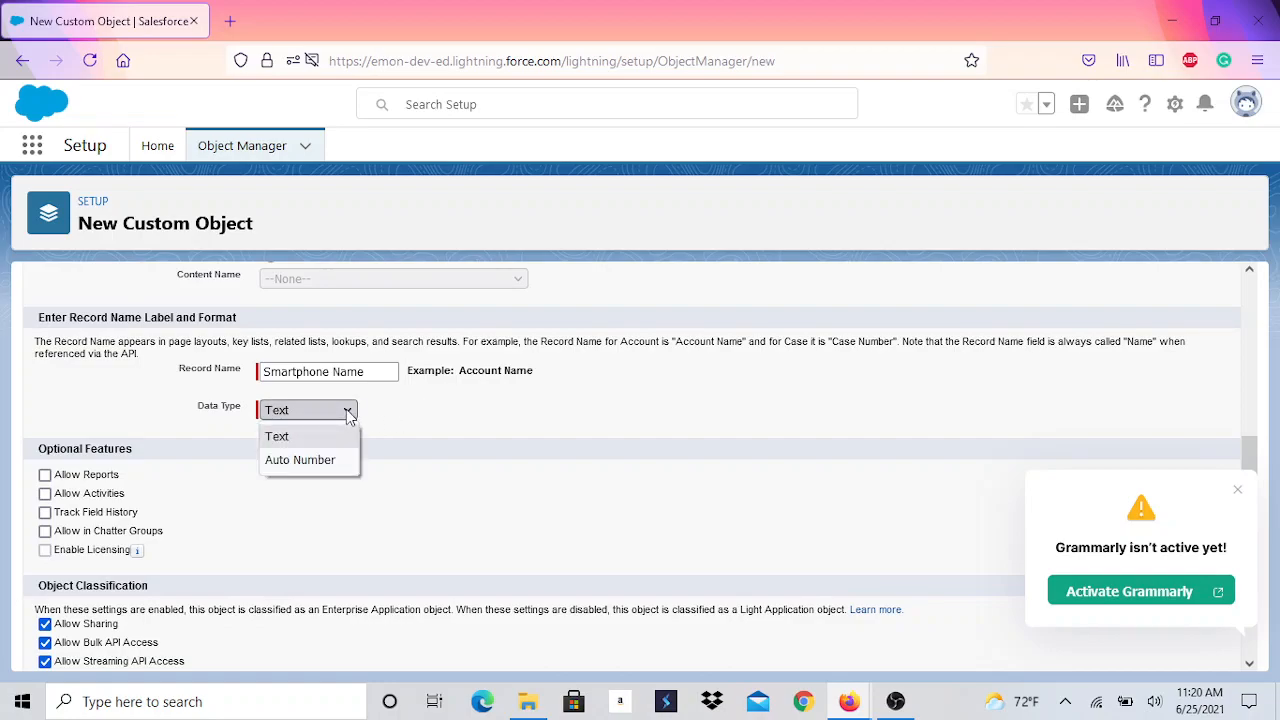
pyautogui.click(349, 412)
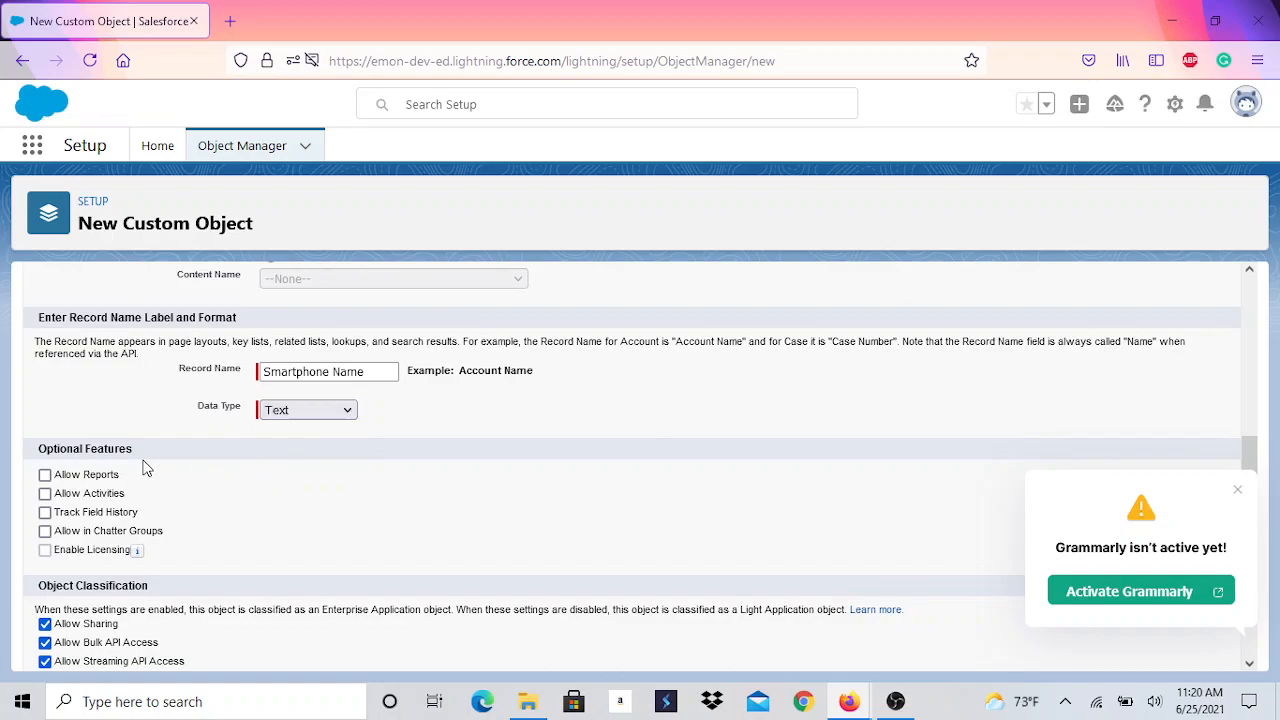
pyautogui.click(45, 475)
pyautogui.click(45, 494)
pyautogui.click(45, 513)
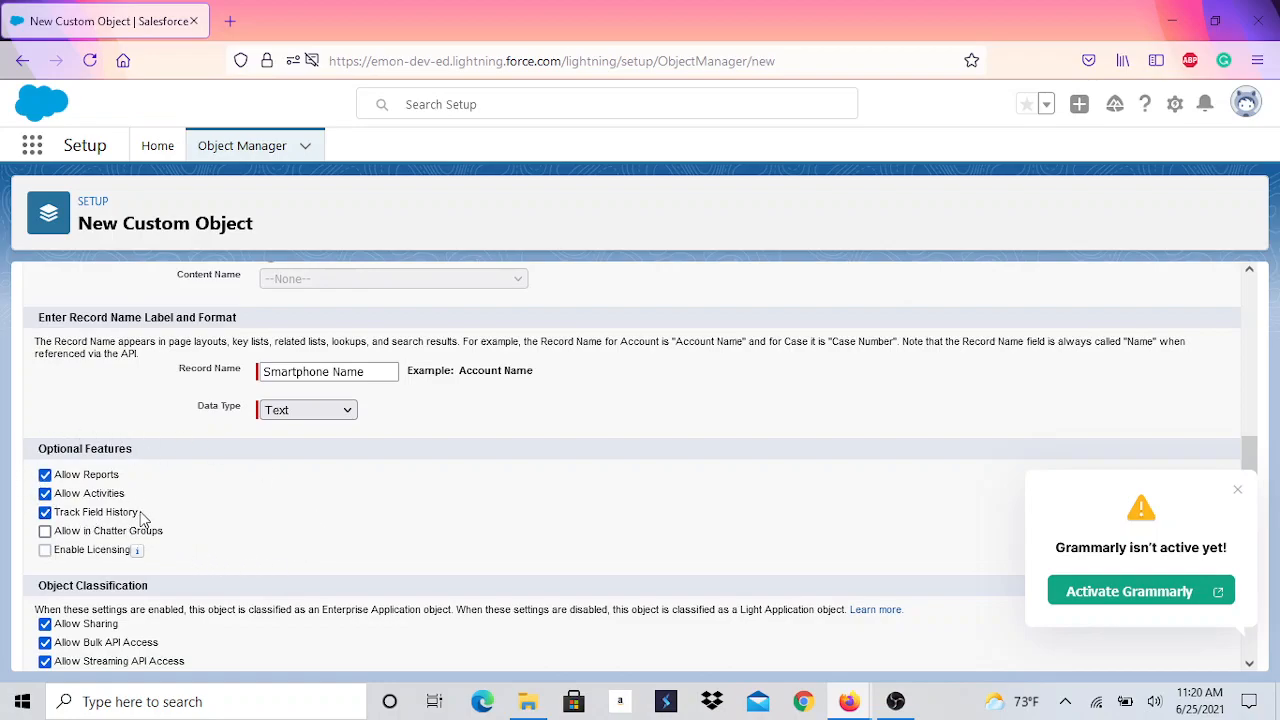
# Enable Allow Search for the object, keep its deployment status as Deployed, and save it
pyautogui.scroll(-2, 335, 545)
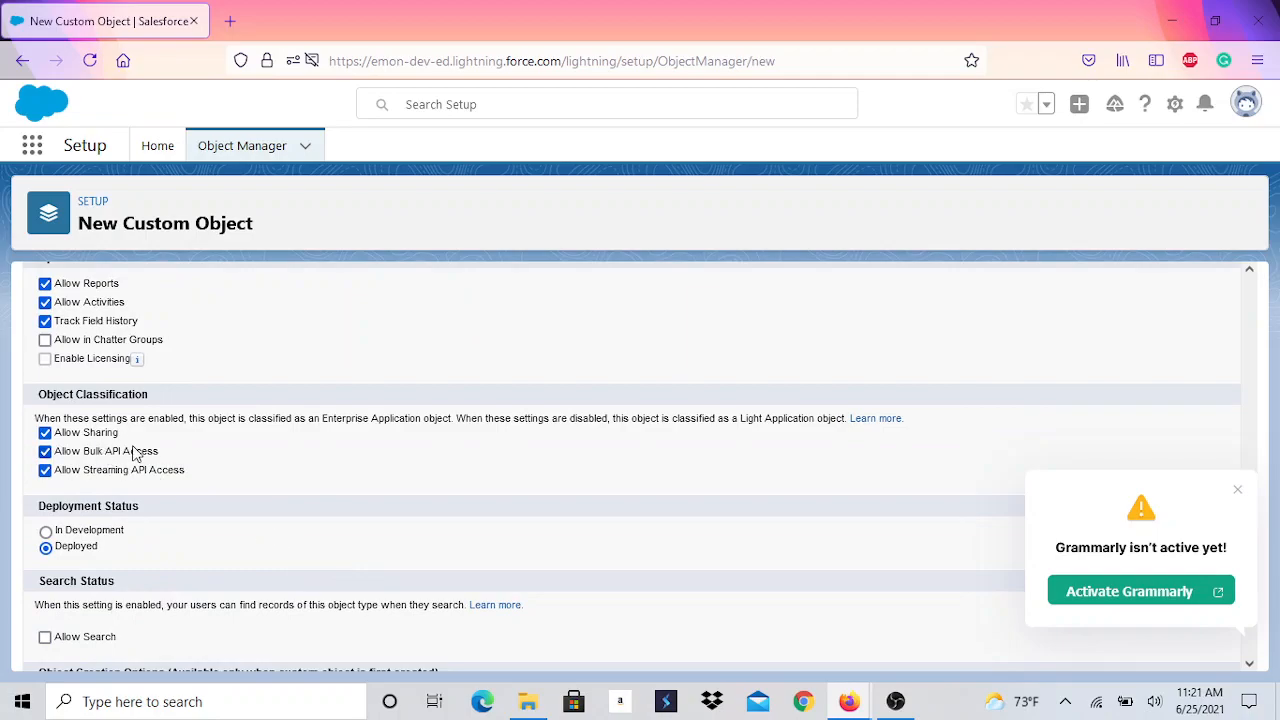
pyautogui.scroll(-1, 224, 500)
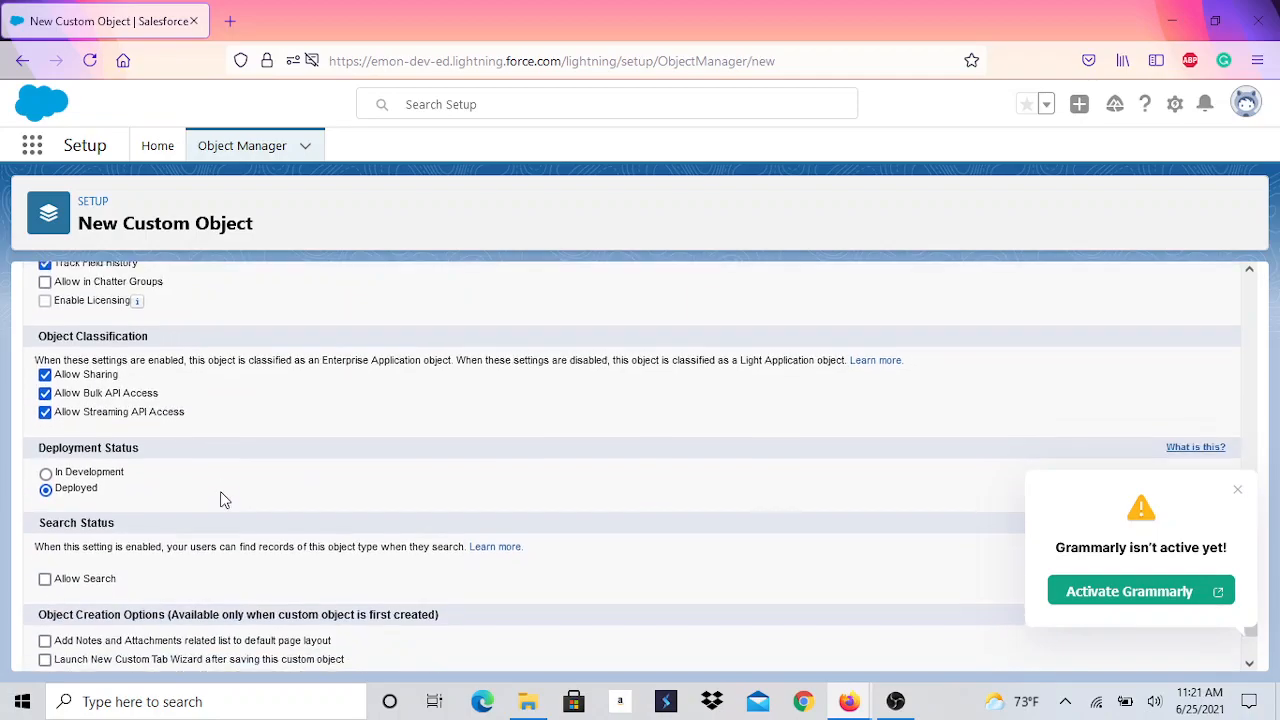
pyautogui.scroll(-1, 224, 500)
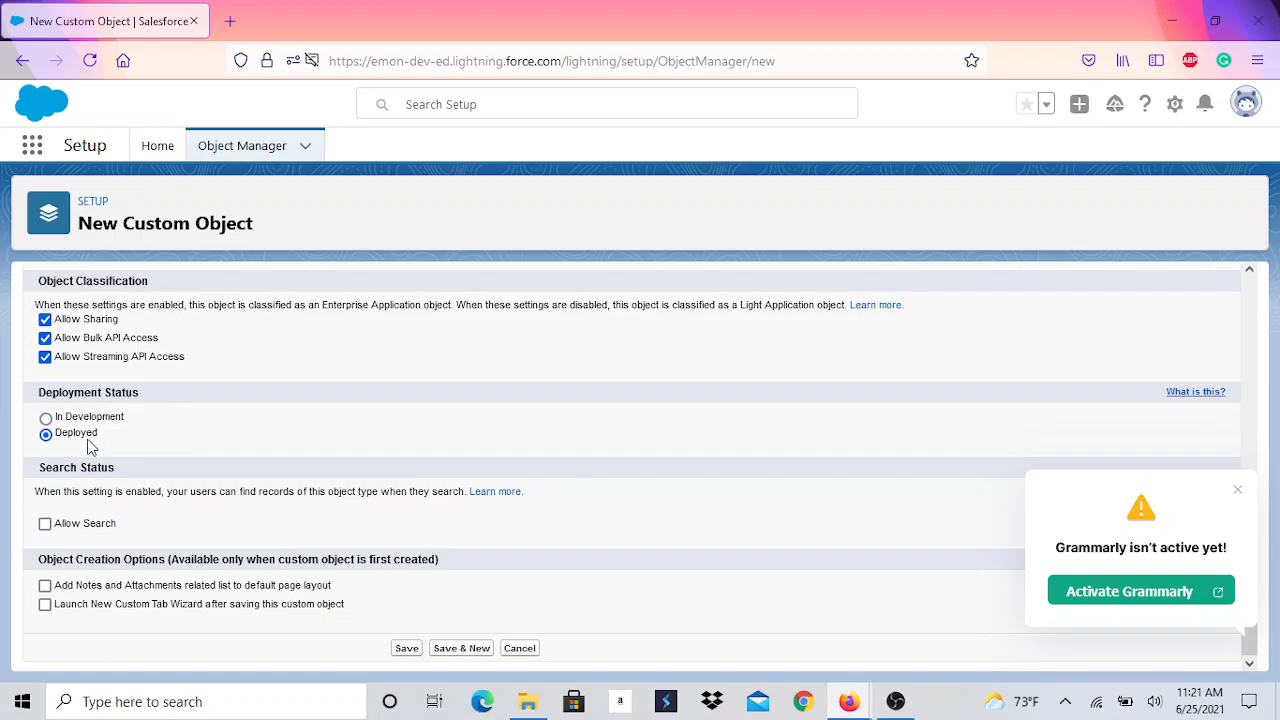
pyautogui.click(101, 533)
pyautogui.click(1237, 490)
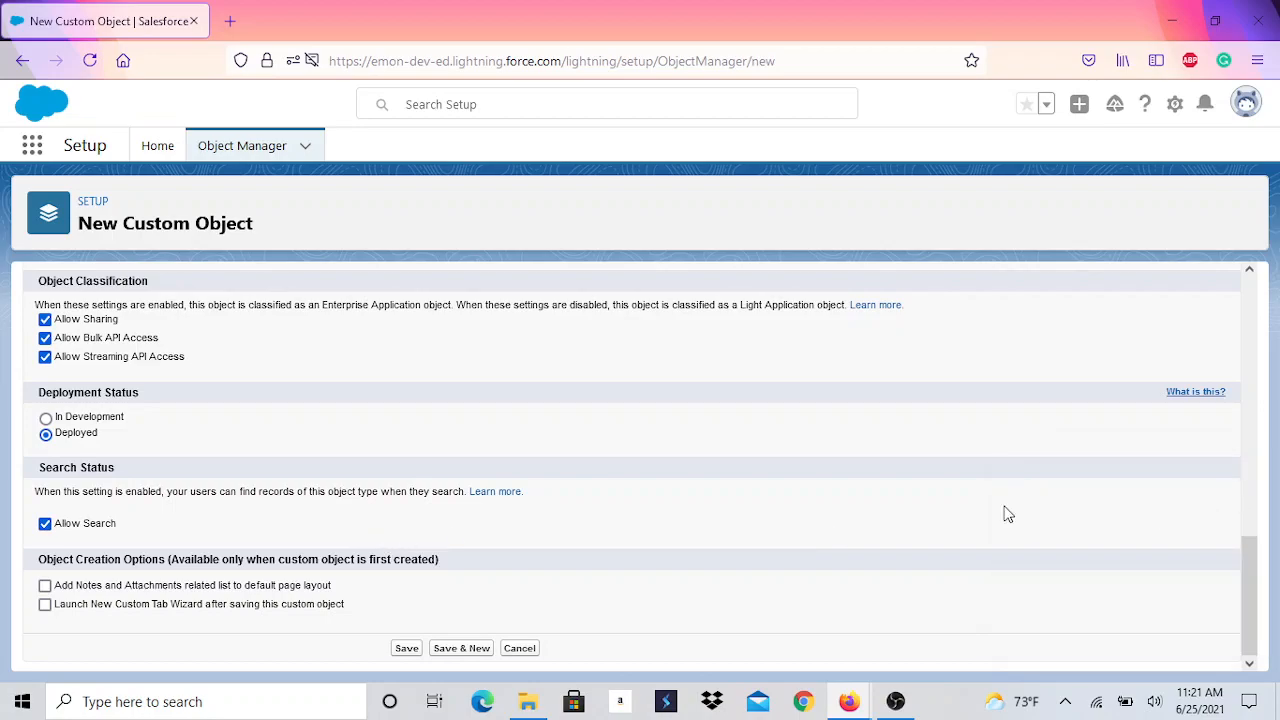
pyautogui.click(410, 649)
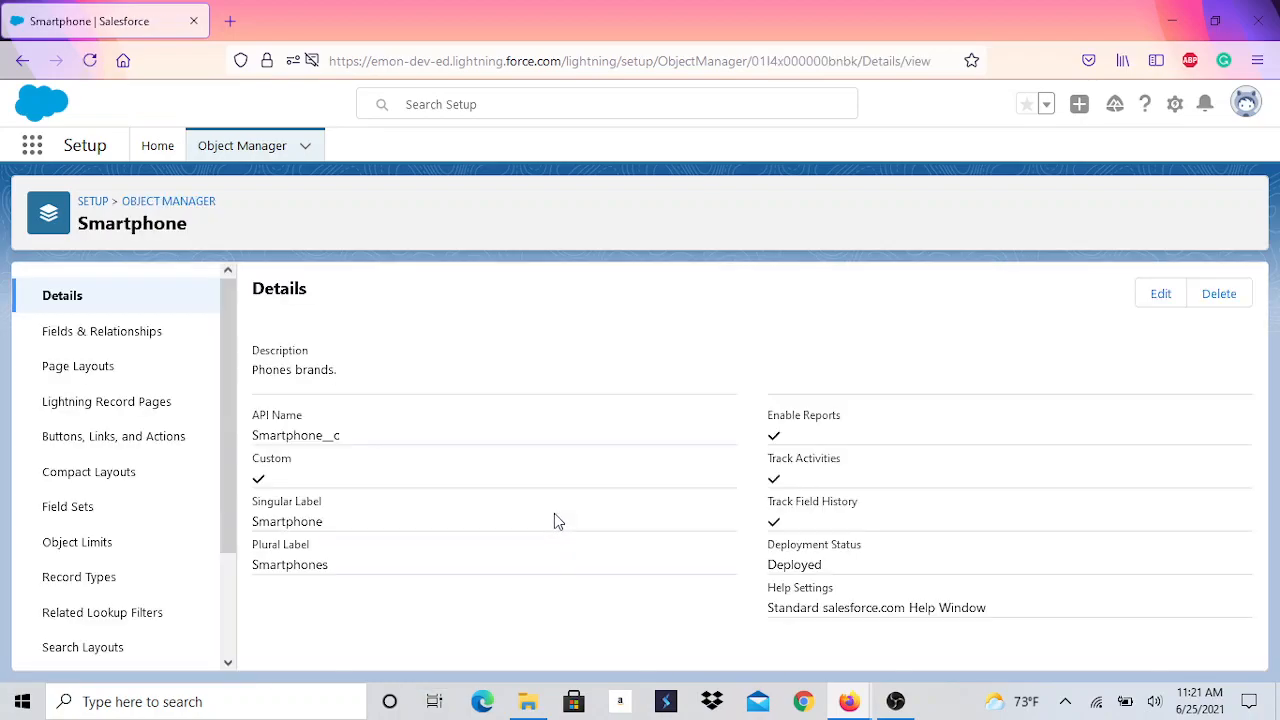
# Search the App Launcher for "smart" to check for the new object, then close it
pyautogui.click(32, 145)
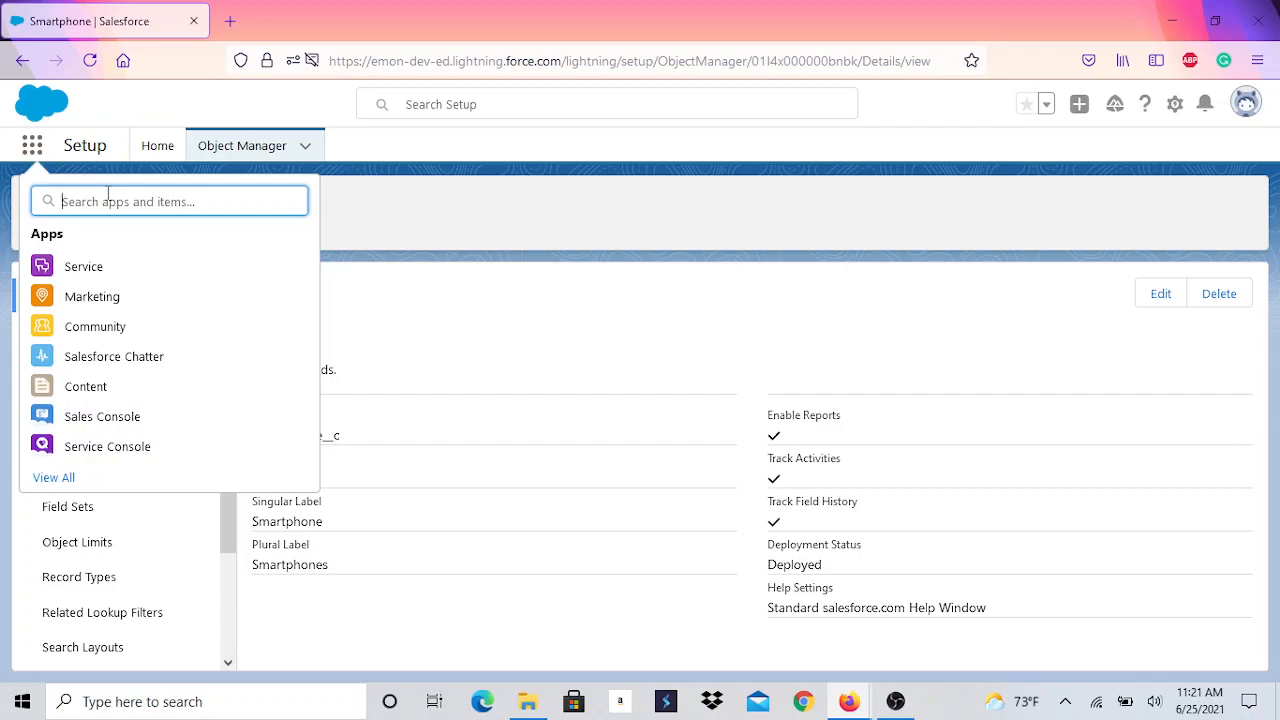
pyautogui.write('smart')
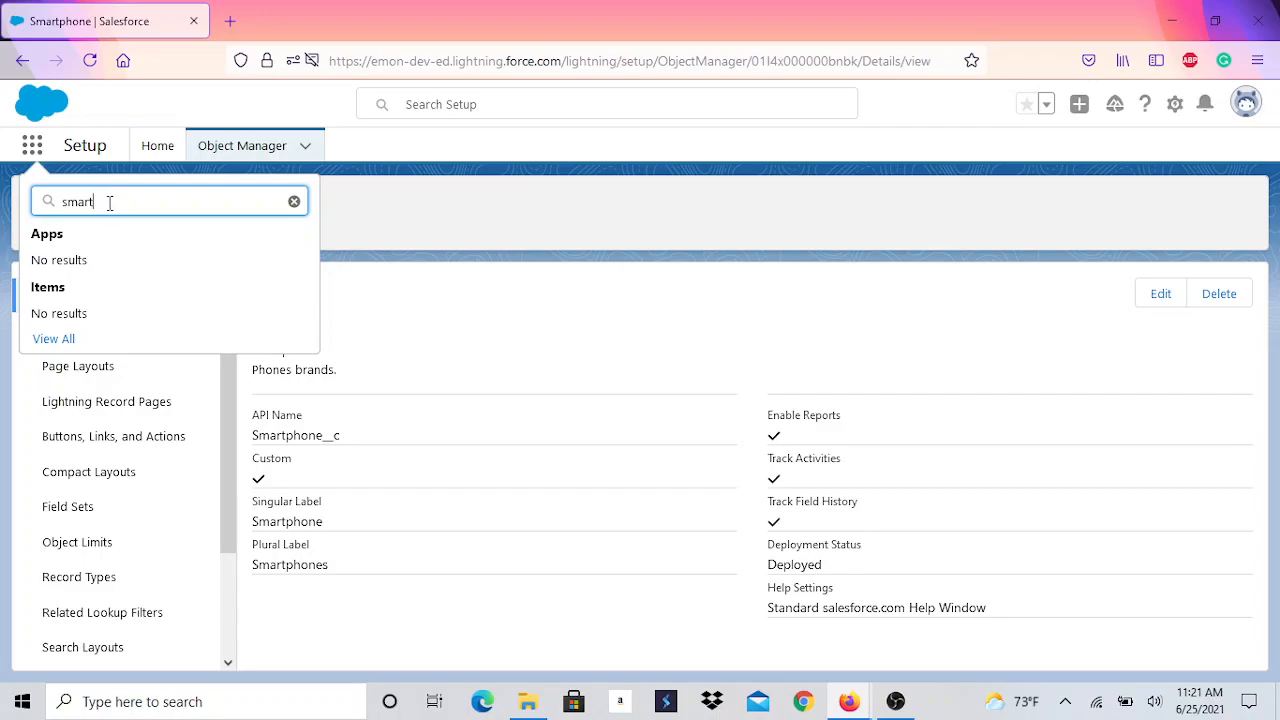
pyautogui.click(294, 201)
pyautogui.click(410, 212)
# Find the Tabs page in Setup by searching for "tab" and open it
pyautogui.click(158, 145)
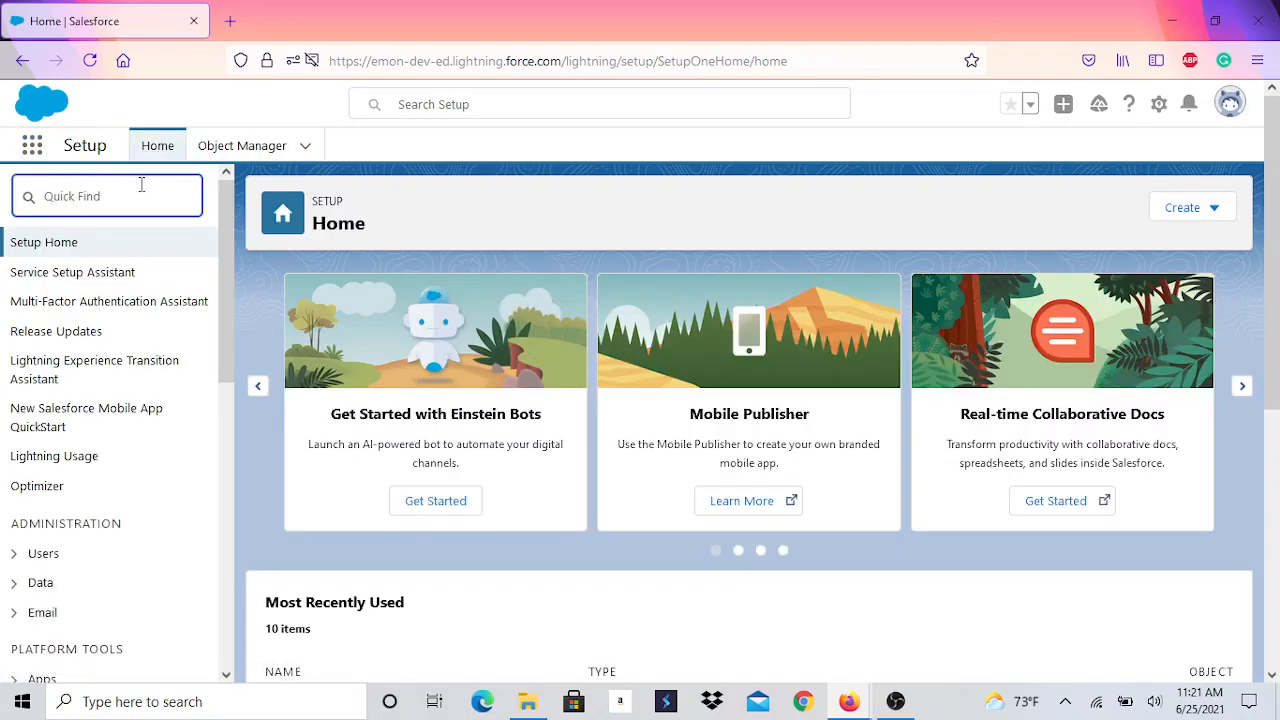
pyautogui.write('tab')
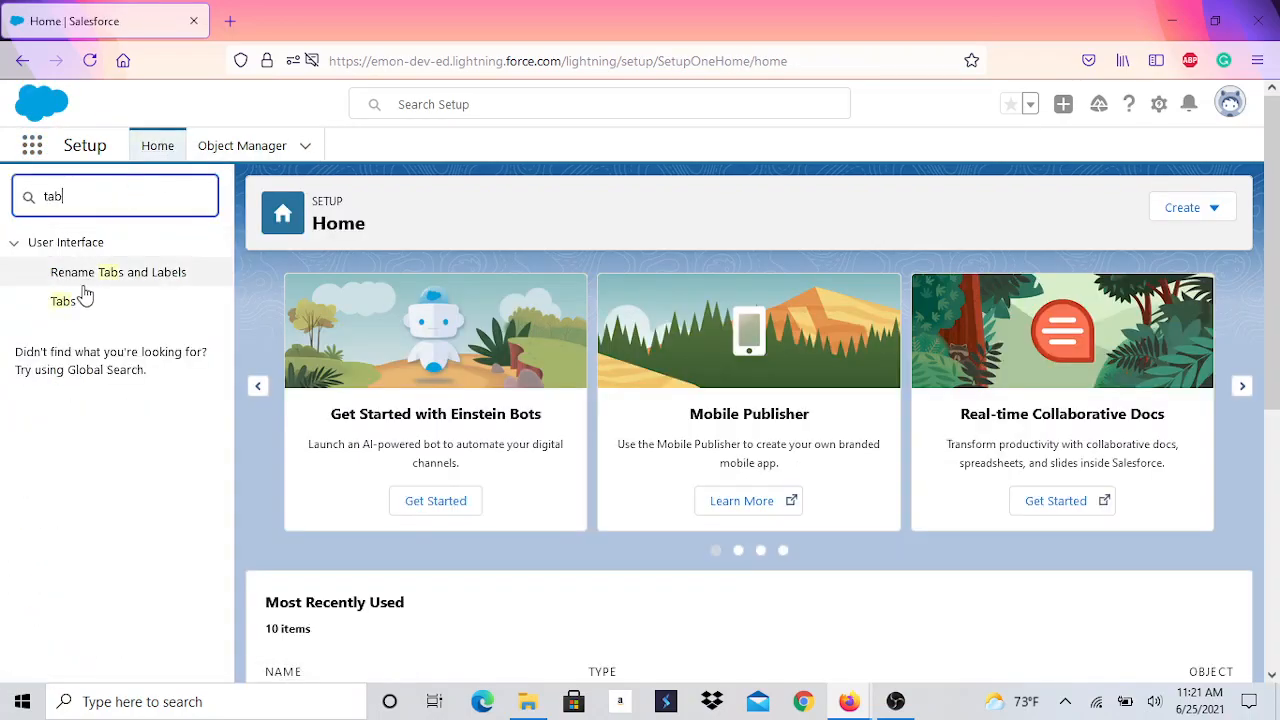
pyautogui.click(63, 301)
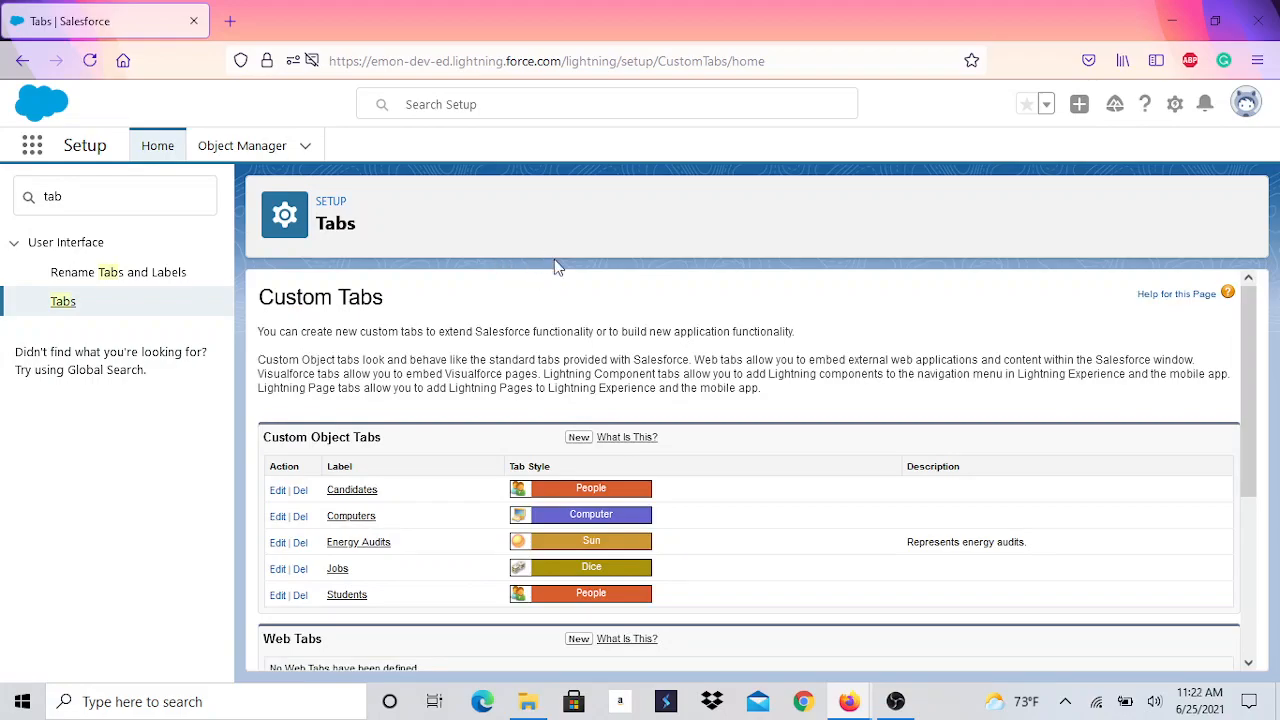
# Start a new custom object tab and choose Smartphone as its object
pyautogui.click(580, 439)
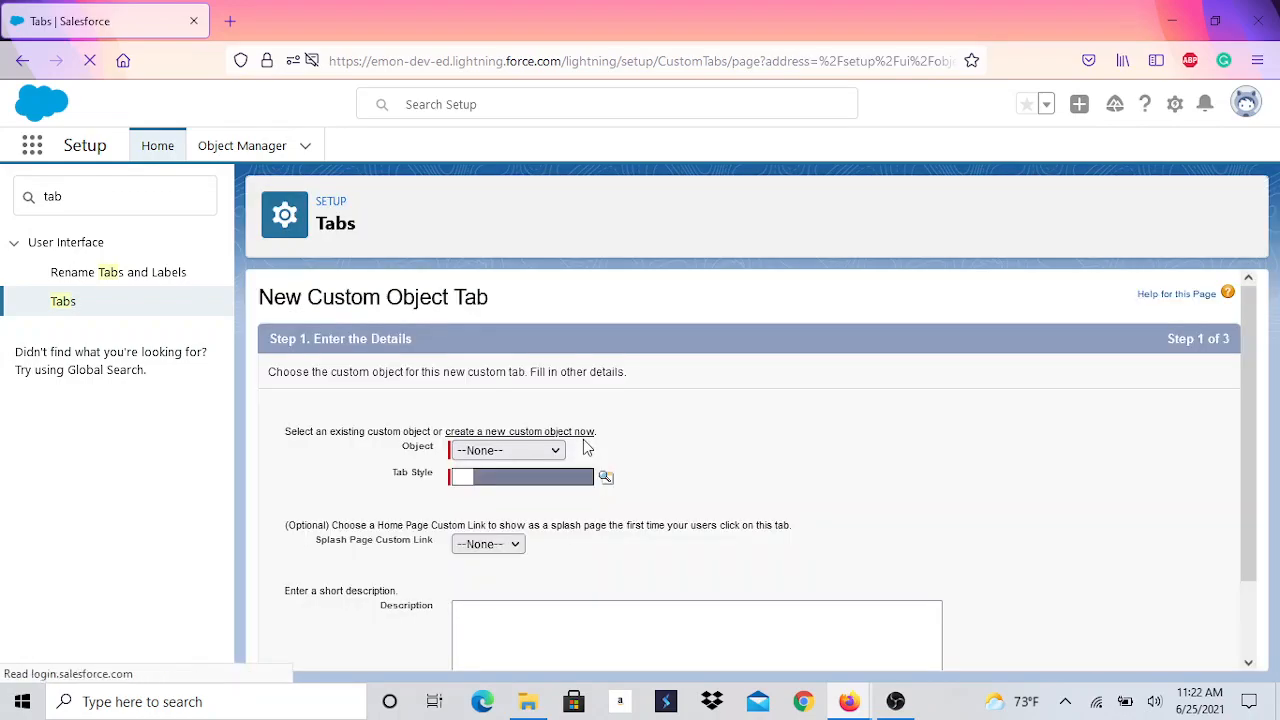
pyautogui.click(535, 452)
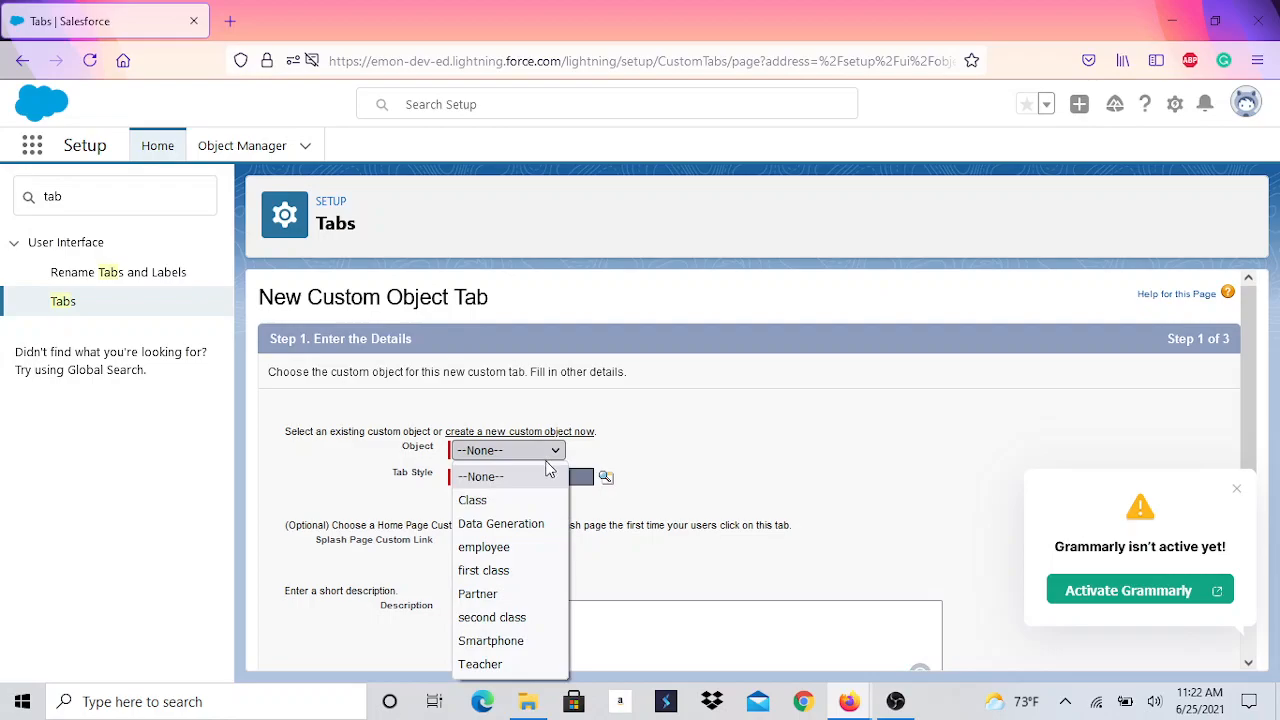
pyautogui.click(527, 641)
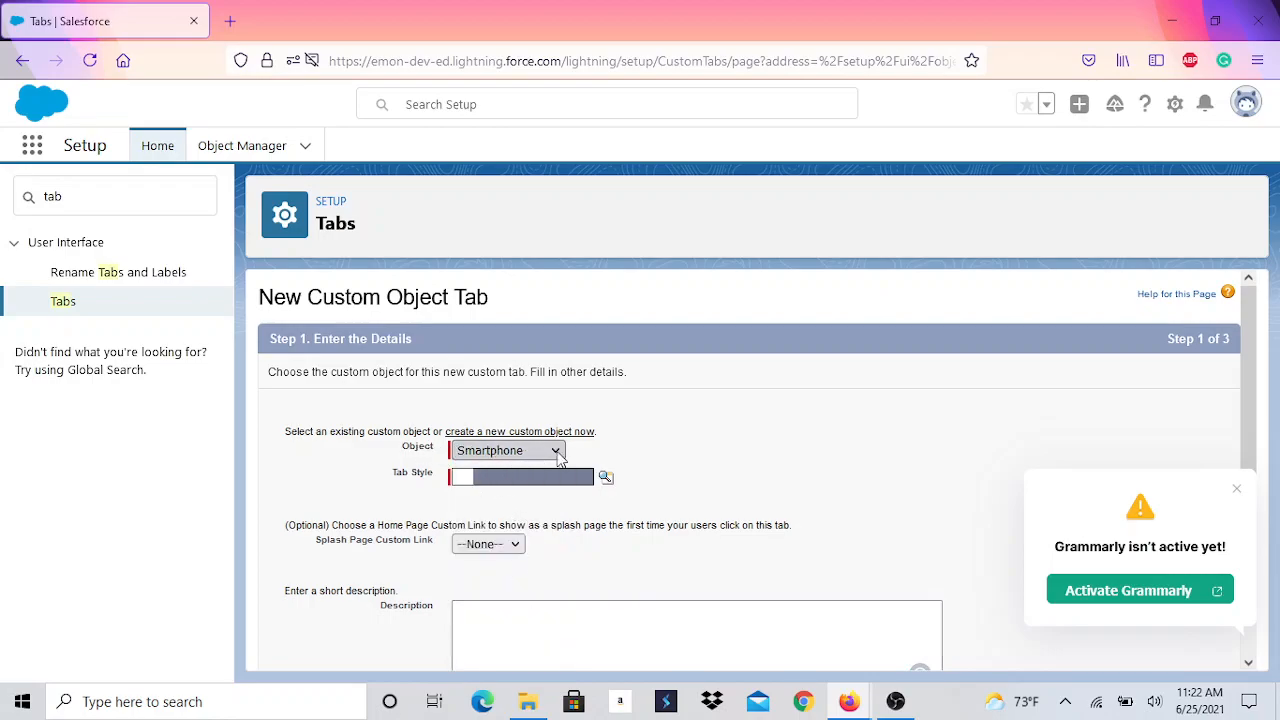
pyautogui.click(1234, 490)
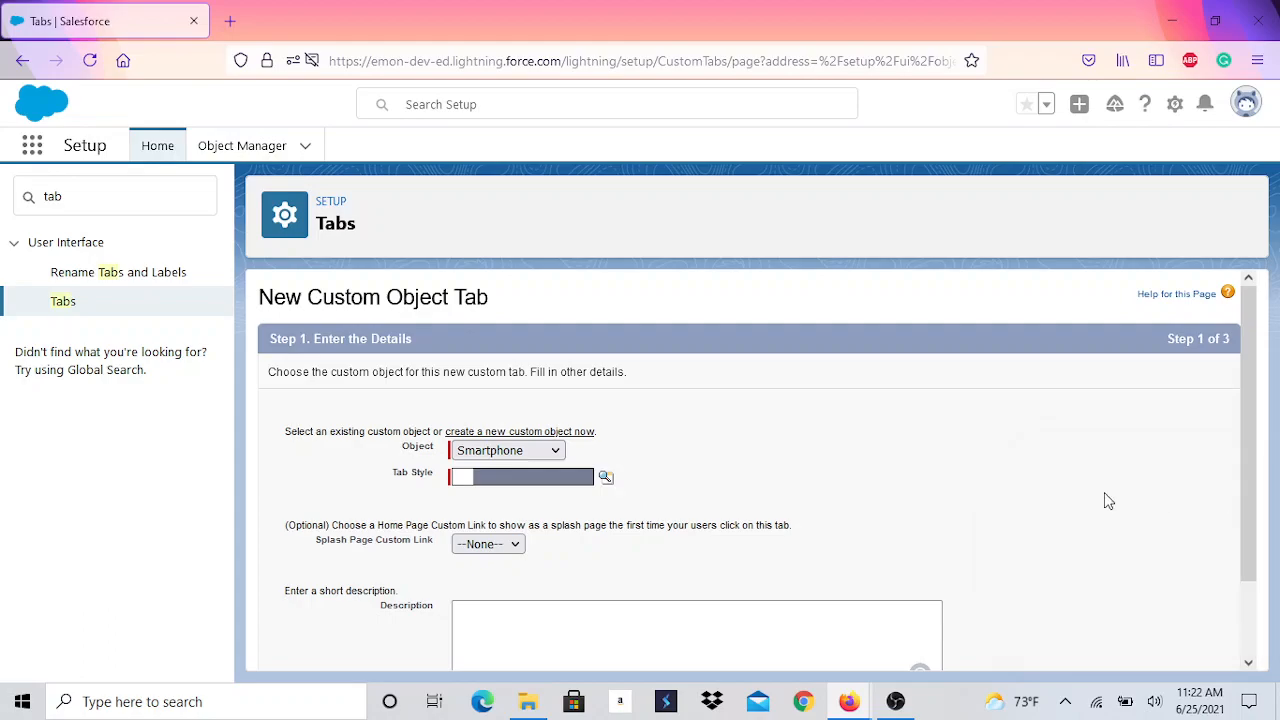
# Set the tab style to Cell phone and continue to the profile visibility settings
pyautogui.click(520, 487)
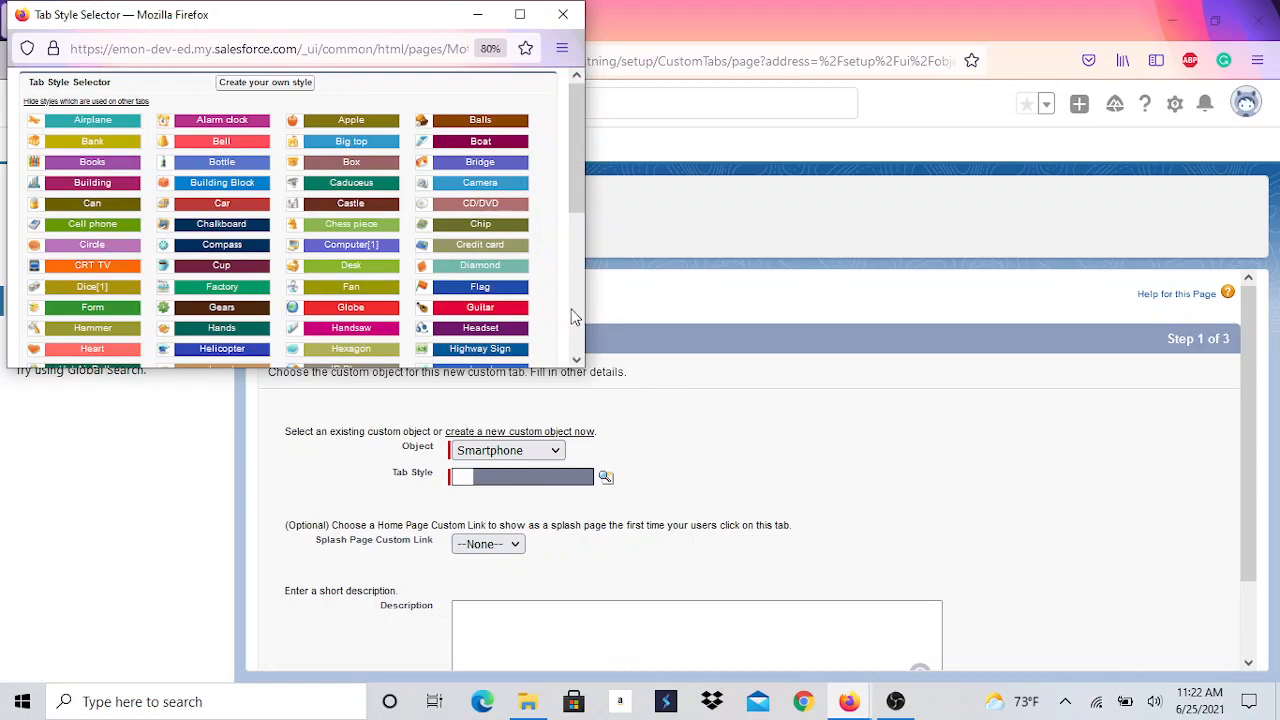
pyautogui.moveTo(583, 367); pyautogui.dragTo(840, 512)
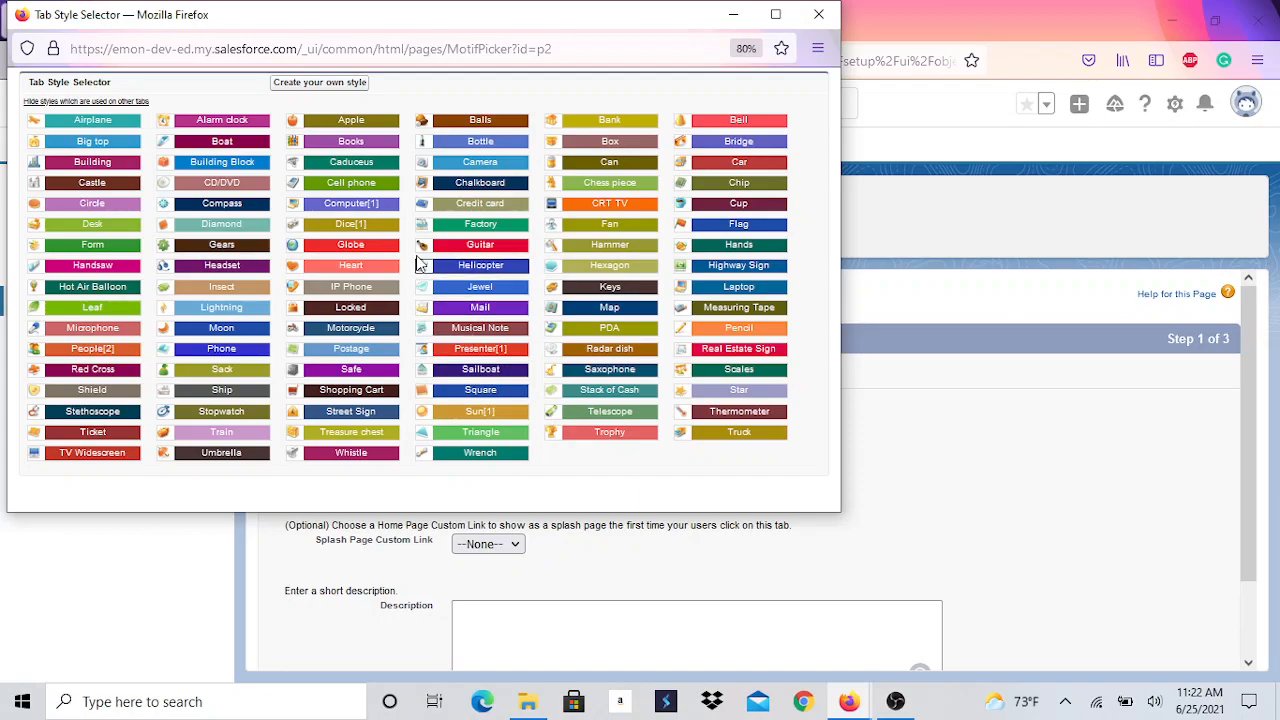
pyautogui.click(349, 189)
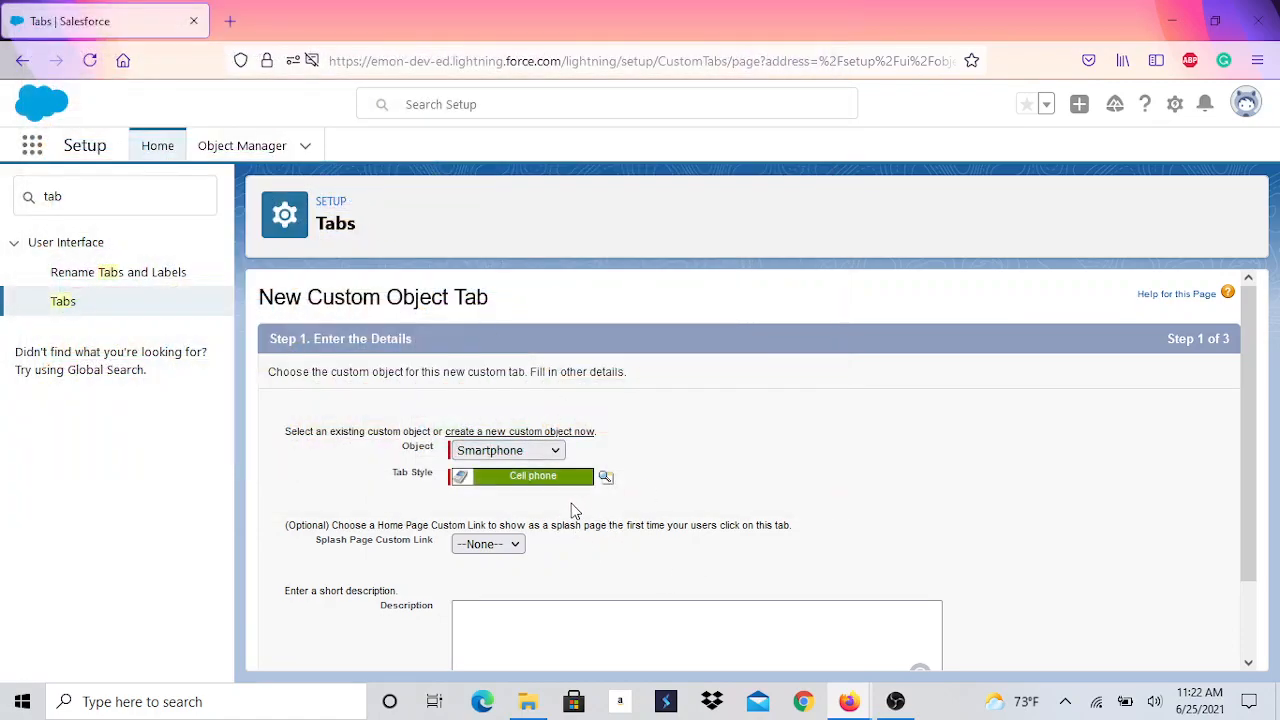
pyautogui.scroll(-2, 1097, 569)
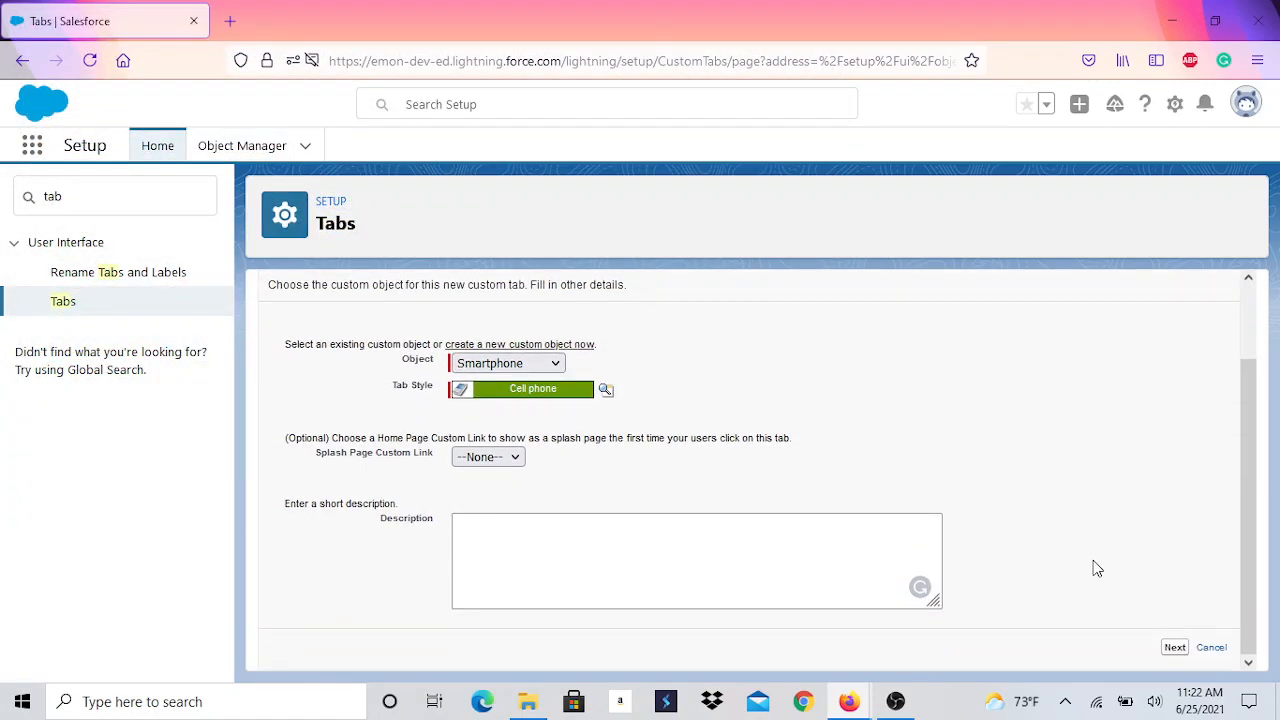
pyautogui.click(1174, 648)
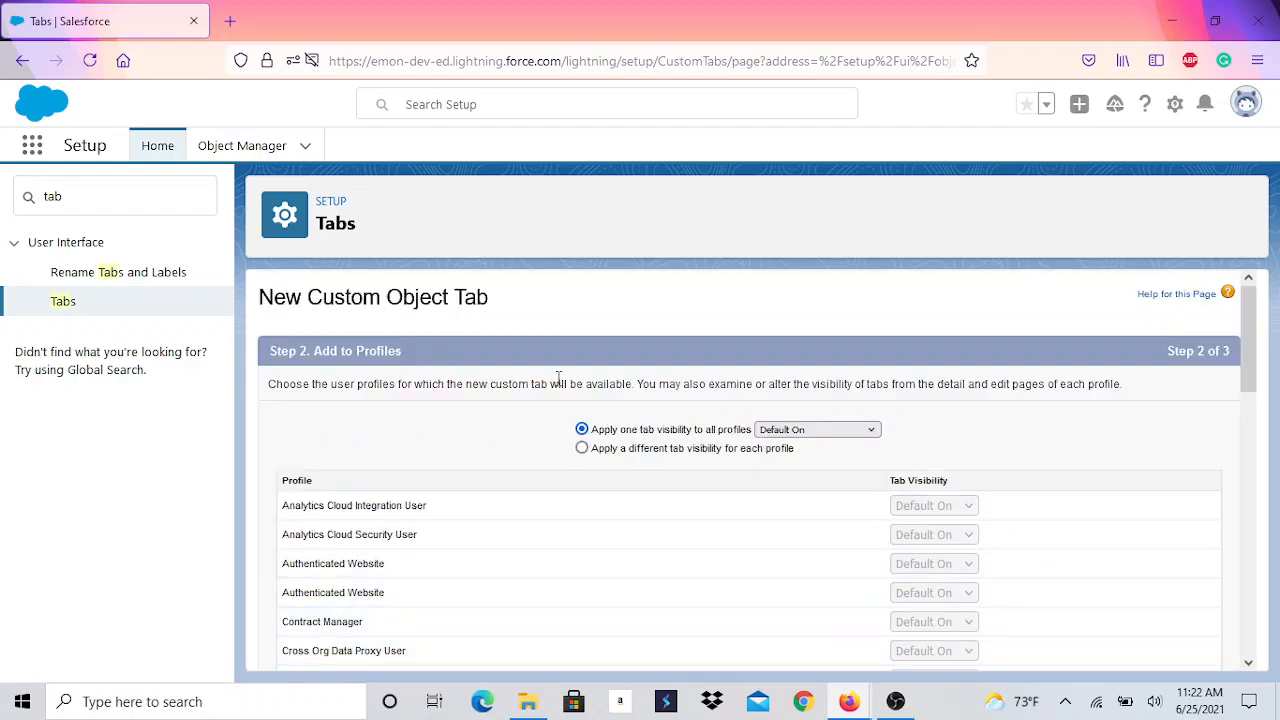
# Keep the tab visibility as Default On for all profiles and continue to the custom app settings
pyautogui.scroll(-2, 488, 465)
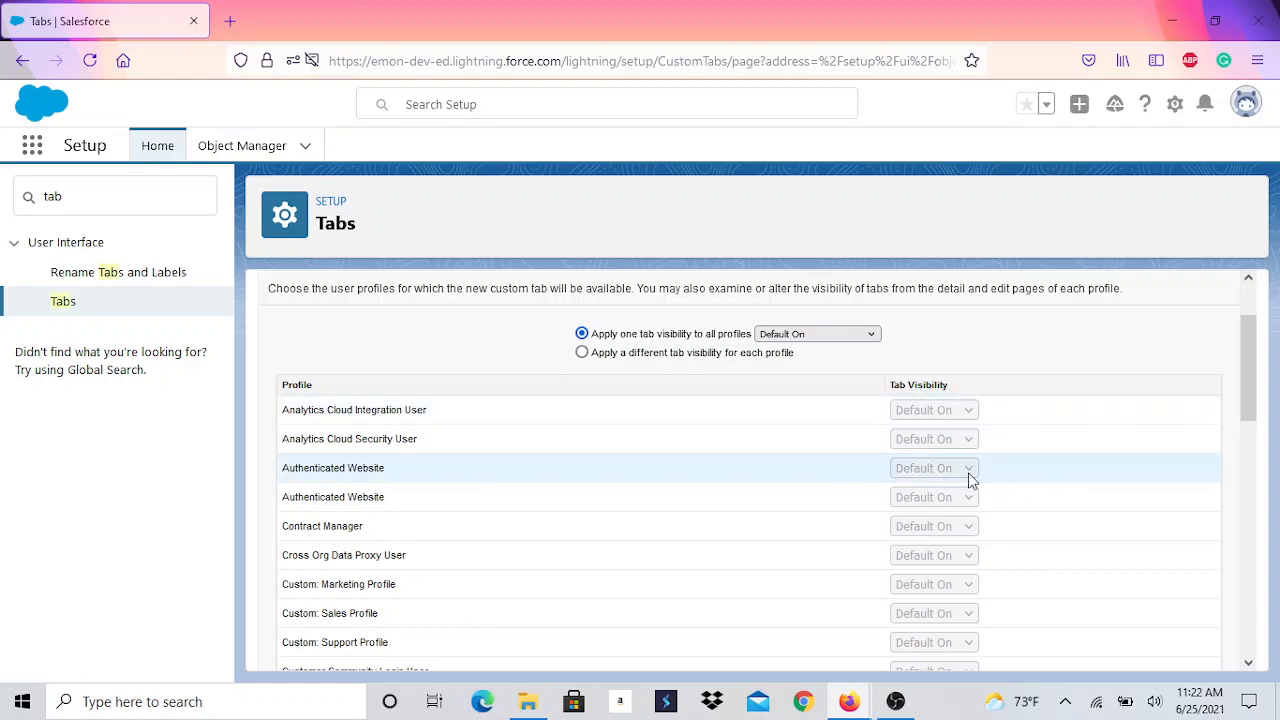
pyautogui.scroll(-6, 720, 457)
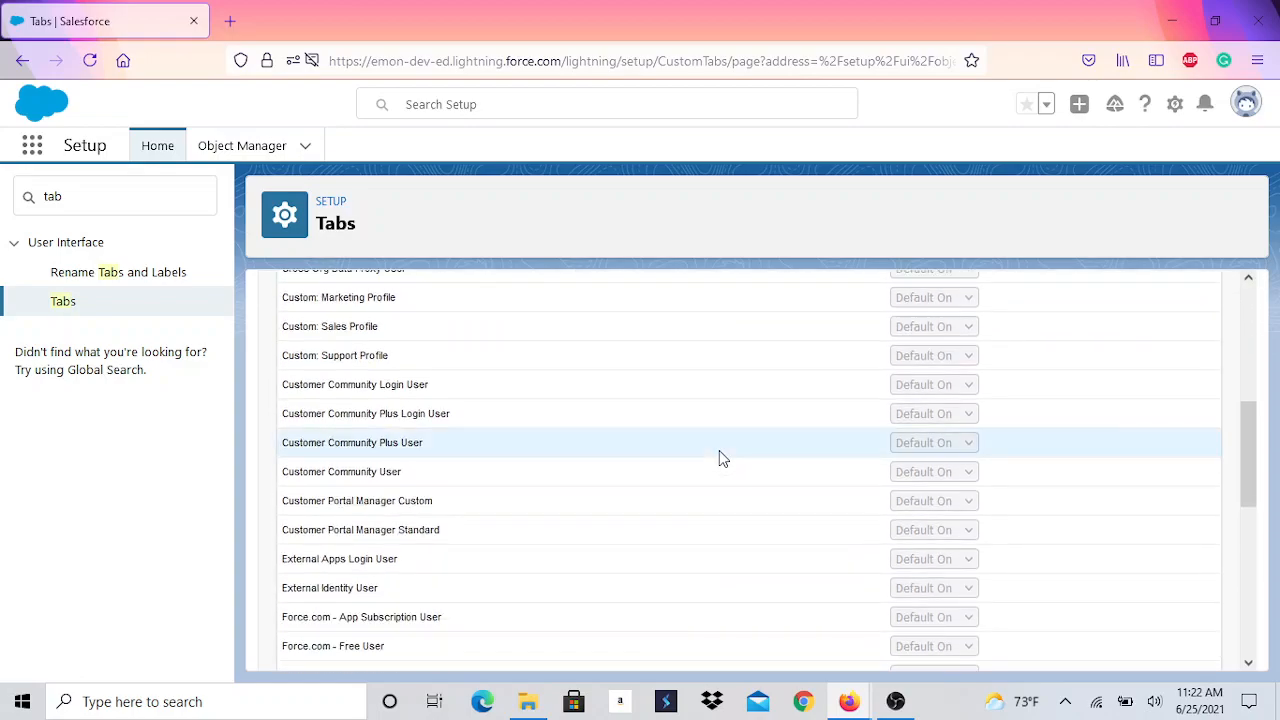
pyautogui.scroll(-10, 719, 457)
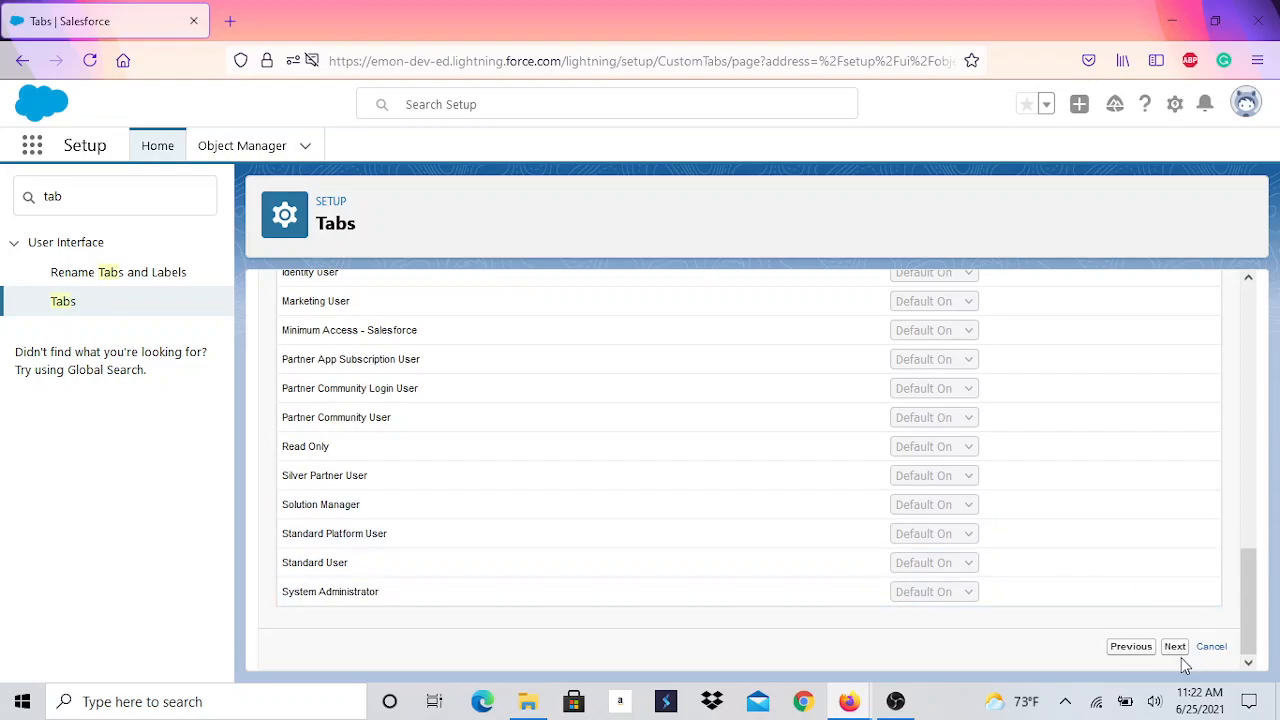
pyautogui.click(1177, 649)
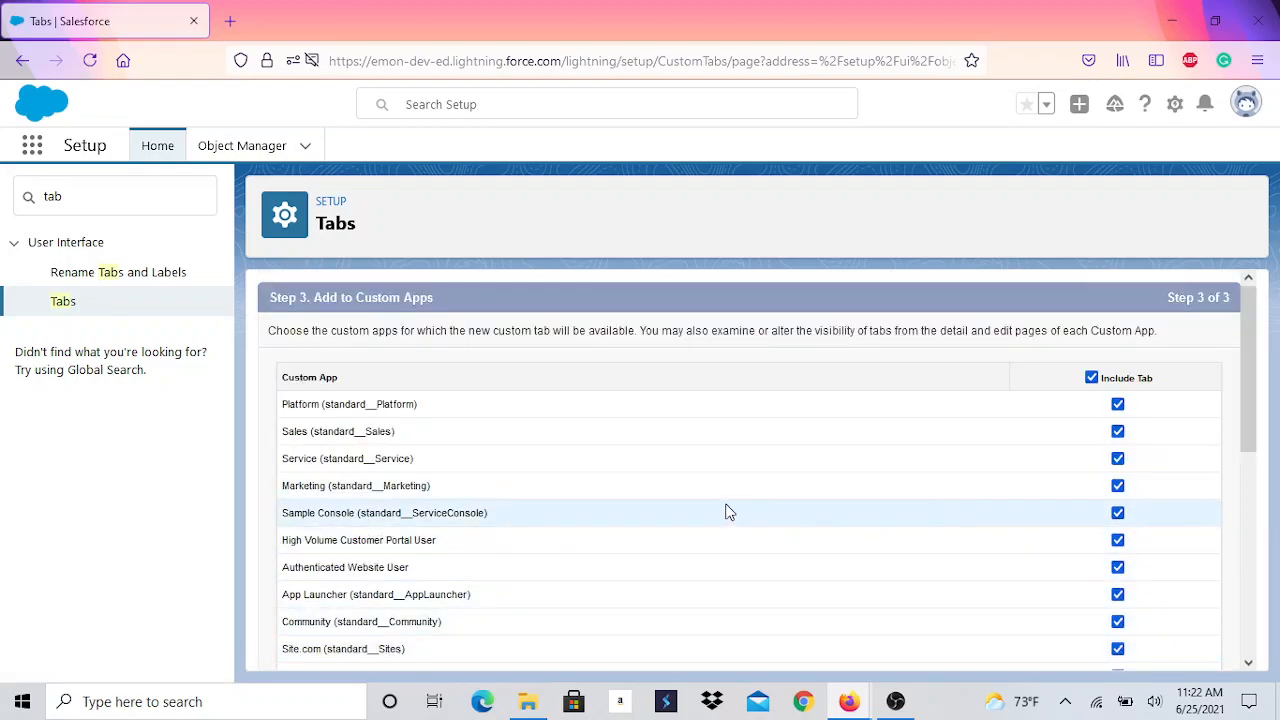
# Save the new Smartphone tab with every custom app included and check it in the custom object tabs list
pyautogui.scroll(-5, 719, 502)
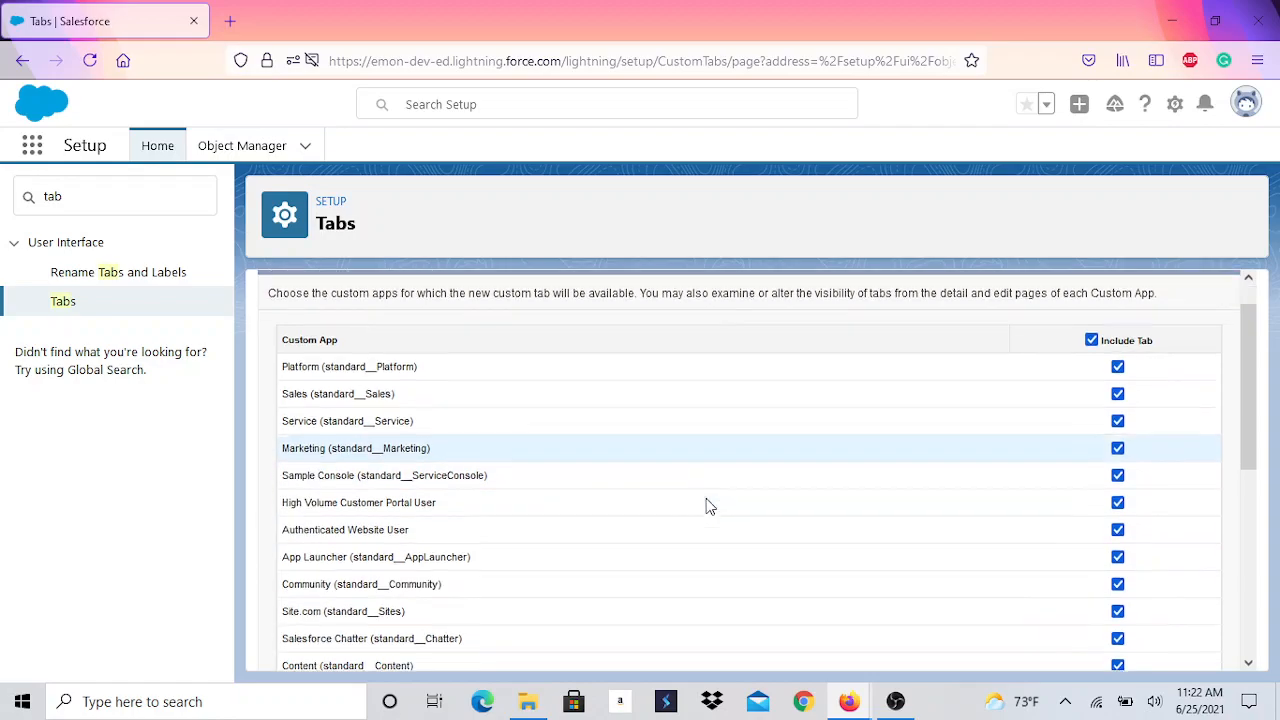
pyautogui.scroll(-2, 726, 503)
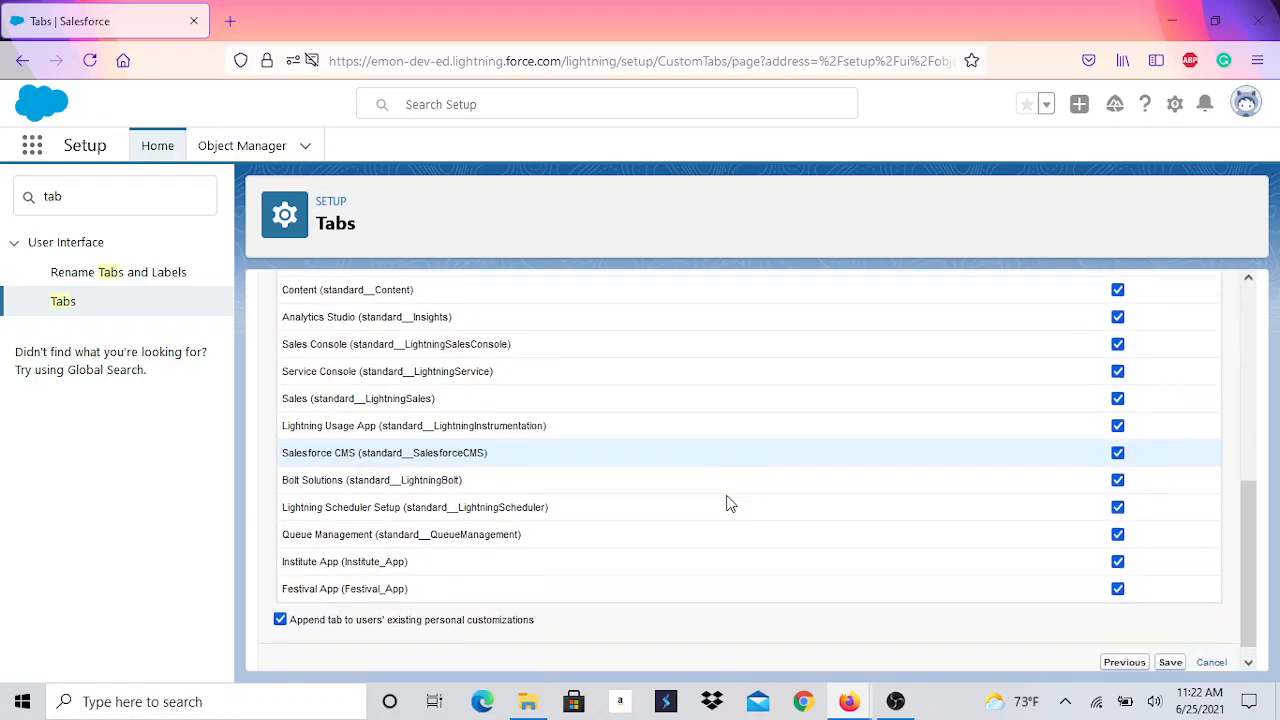
pyautogui.click(1170, 648)
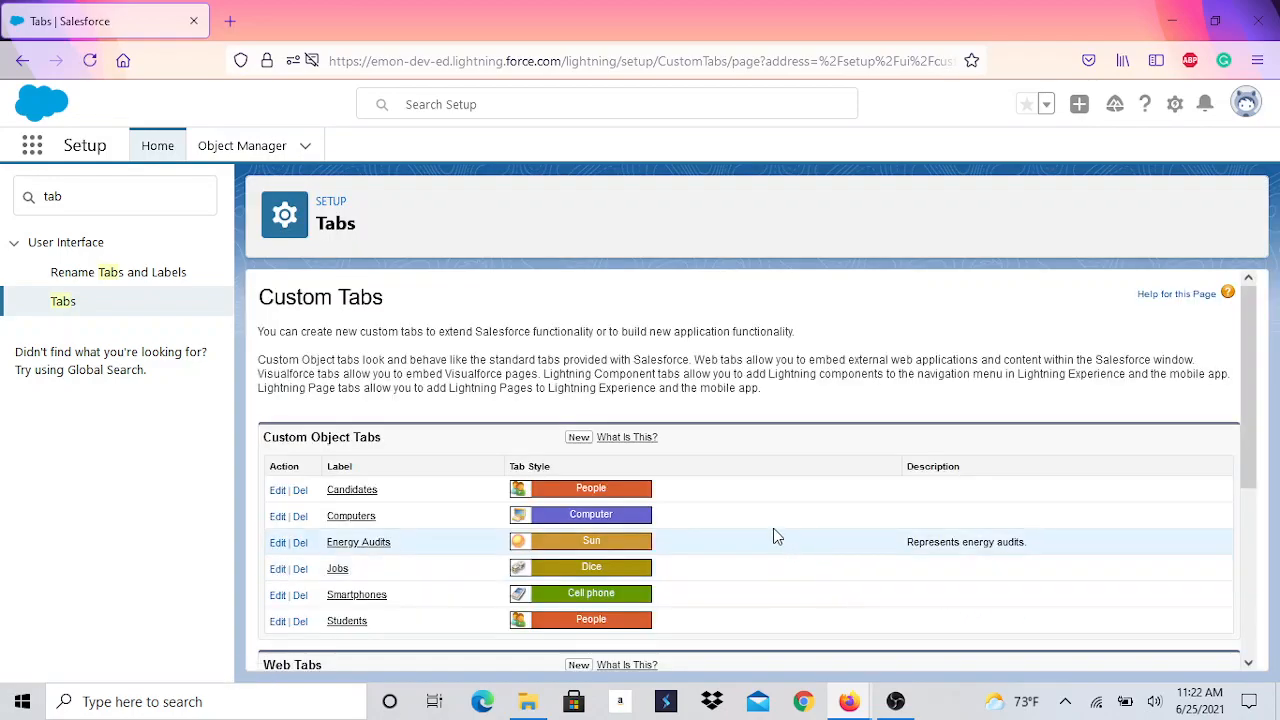
pyautogui.scroll(-1, 520, 363)
pyautogui.scroll(-2, 520, 363)
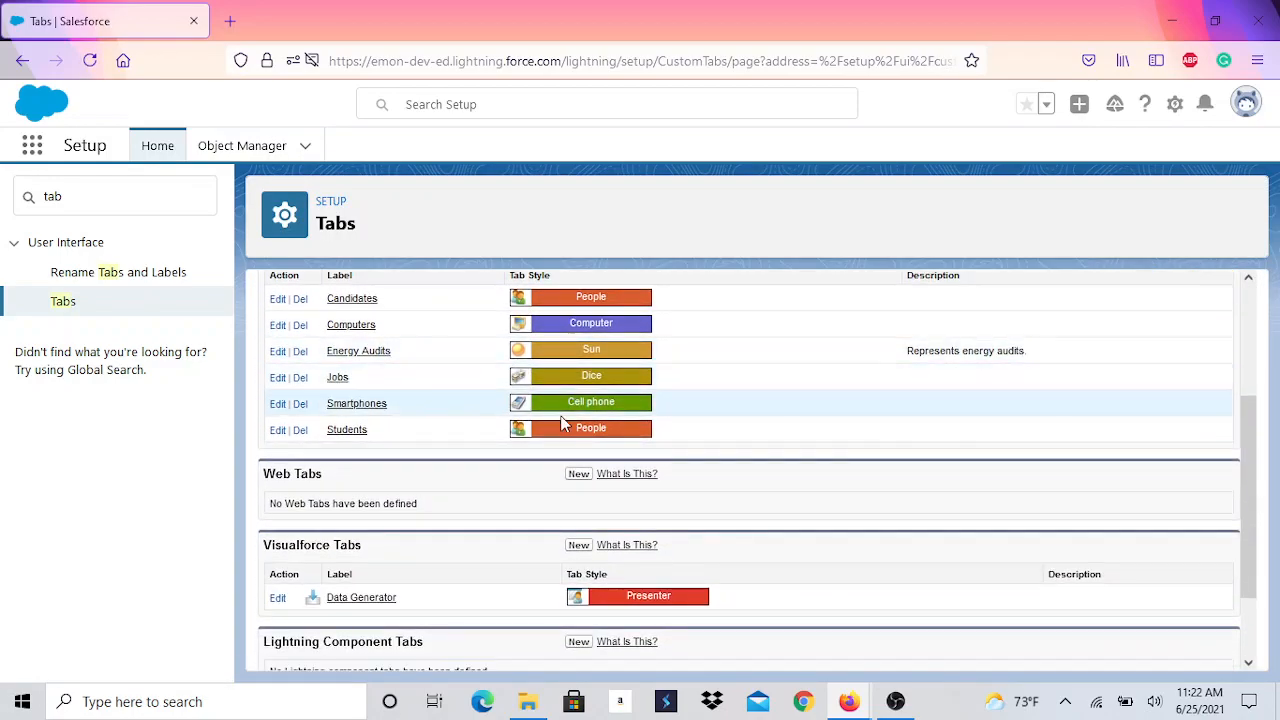
pyautogui.scroll(3, 520, 363)
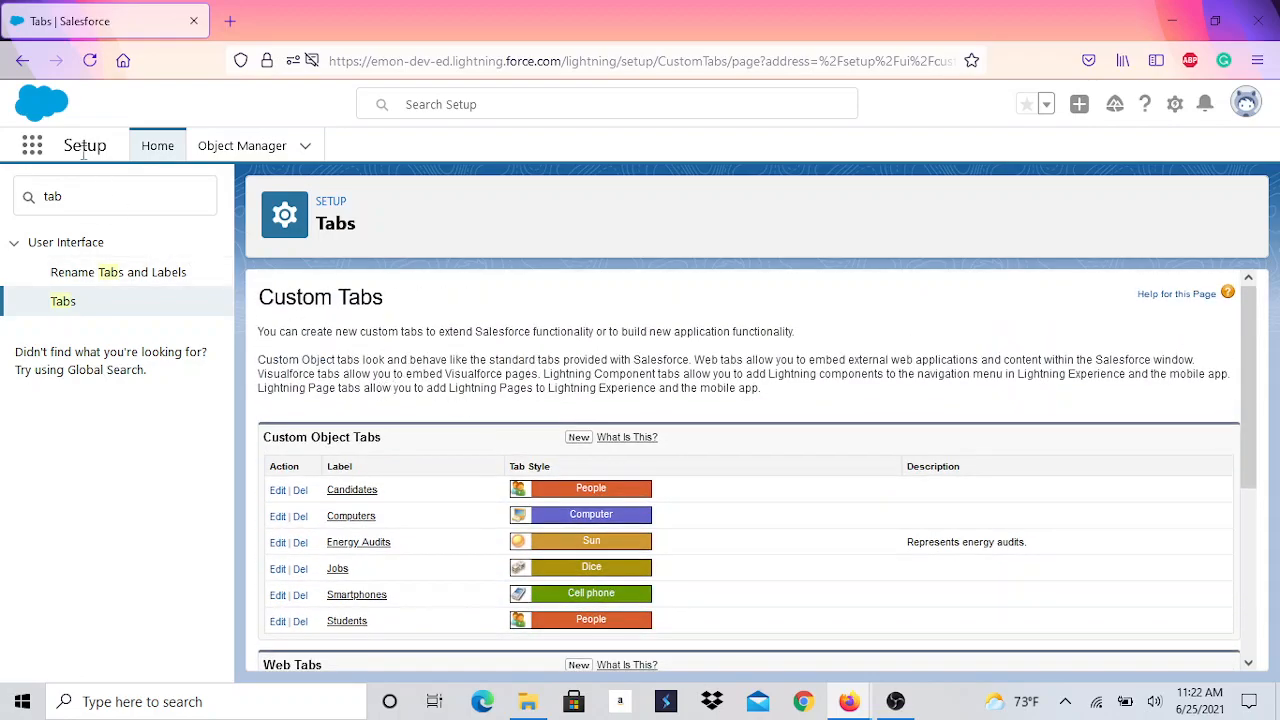
# Try to find the Smartphones item in the App Launcher by searching for "smart"
pyautogui.click(32, 145)
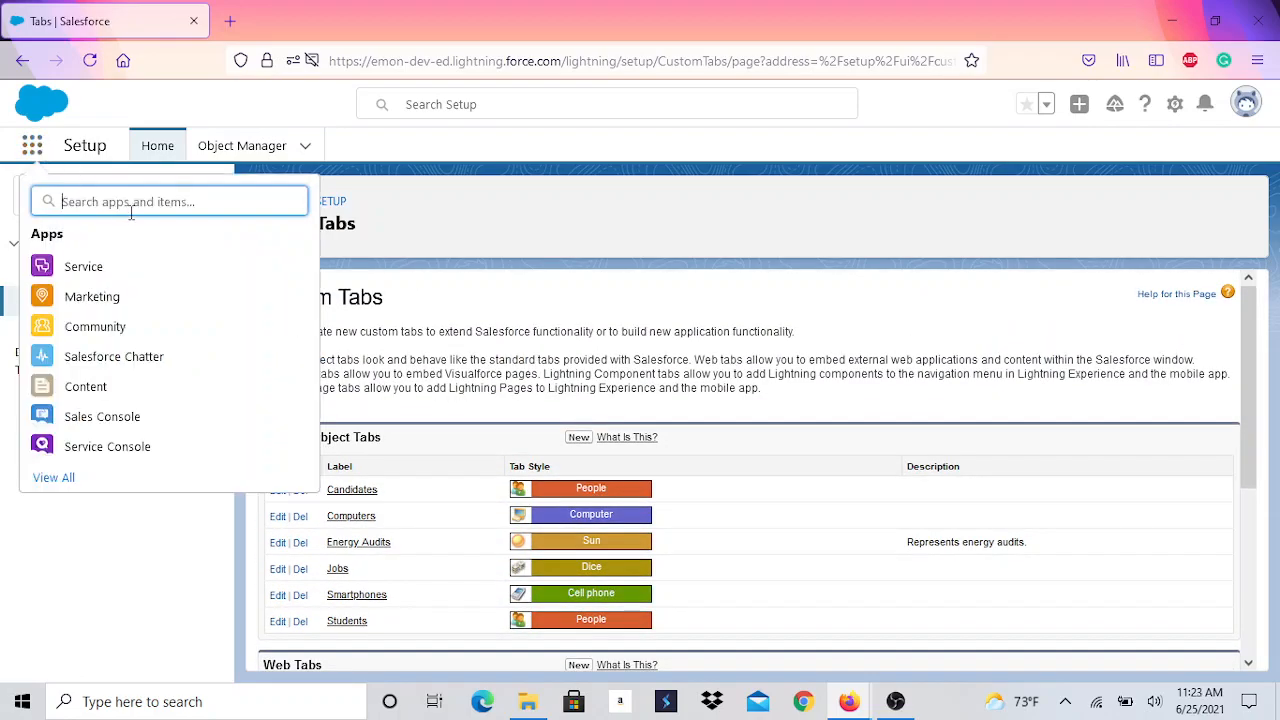
pyautogui.write('smart')
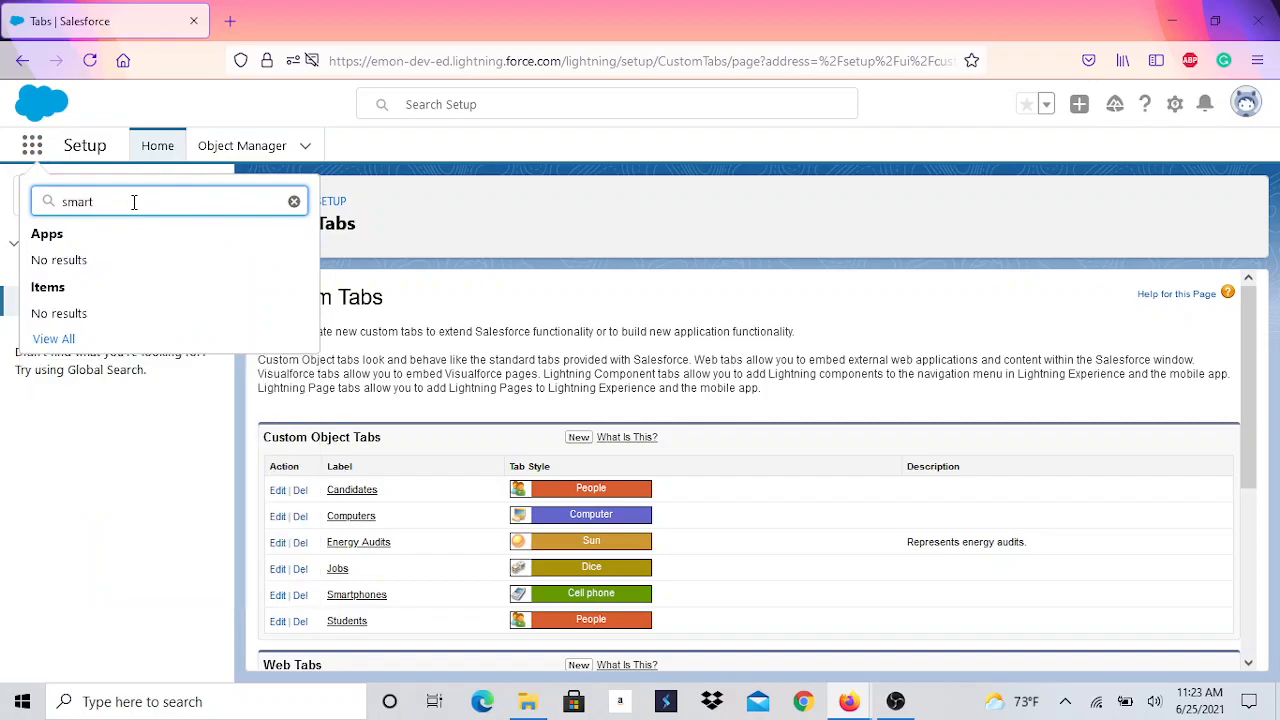
pyautogui.press('BackSpace')
pyautogui.press('BackSpace')
pyautogui.press('BackSpace')
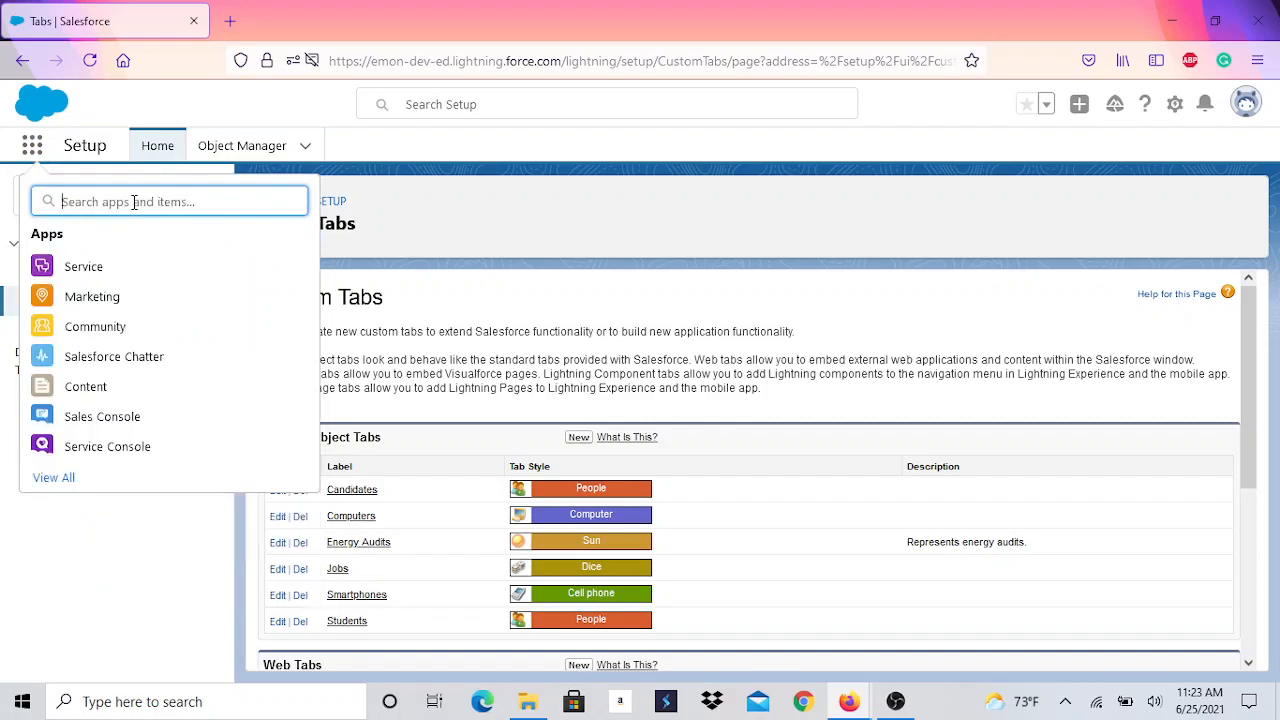
# Reload the page, search the App Launcher for "sm" and open the Smartphones item
pyautogui.click(89, 60)
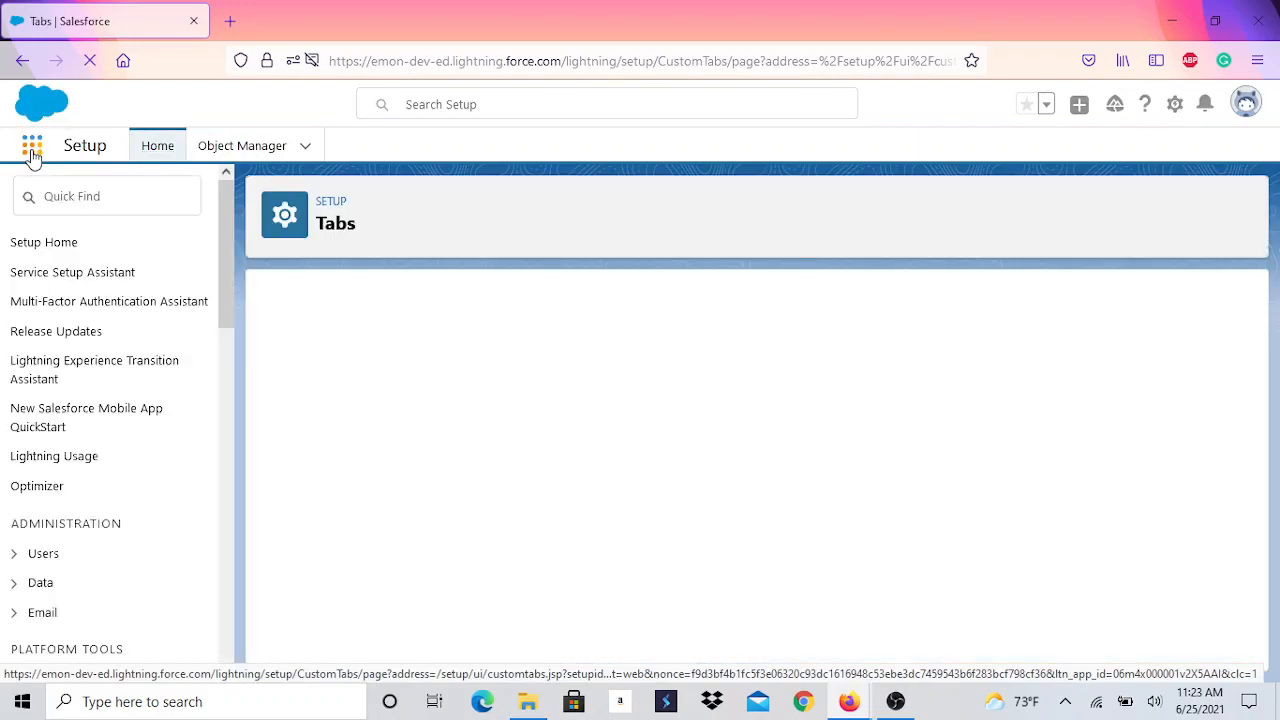
pyautogui.click(32, 150)
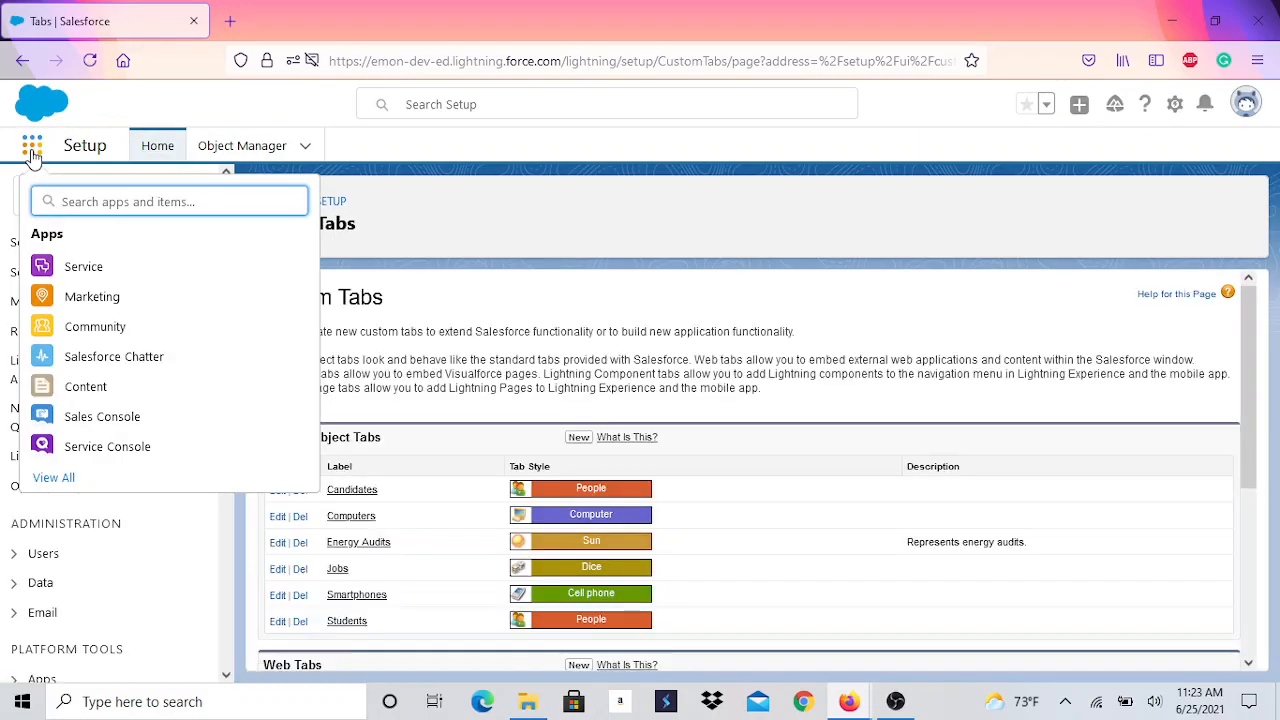
pyautogui.write('sm')
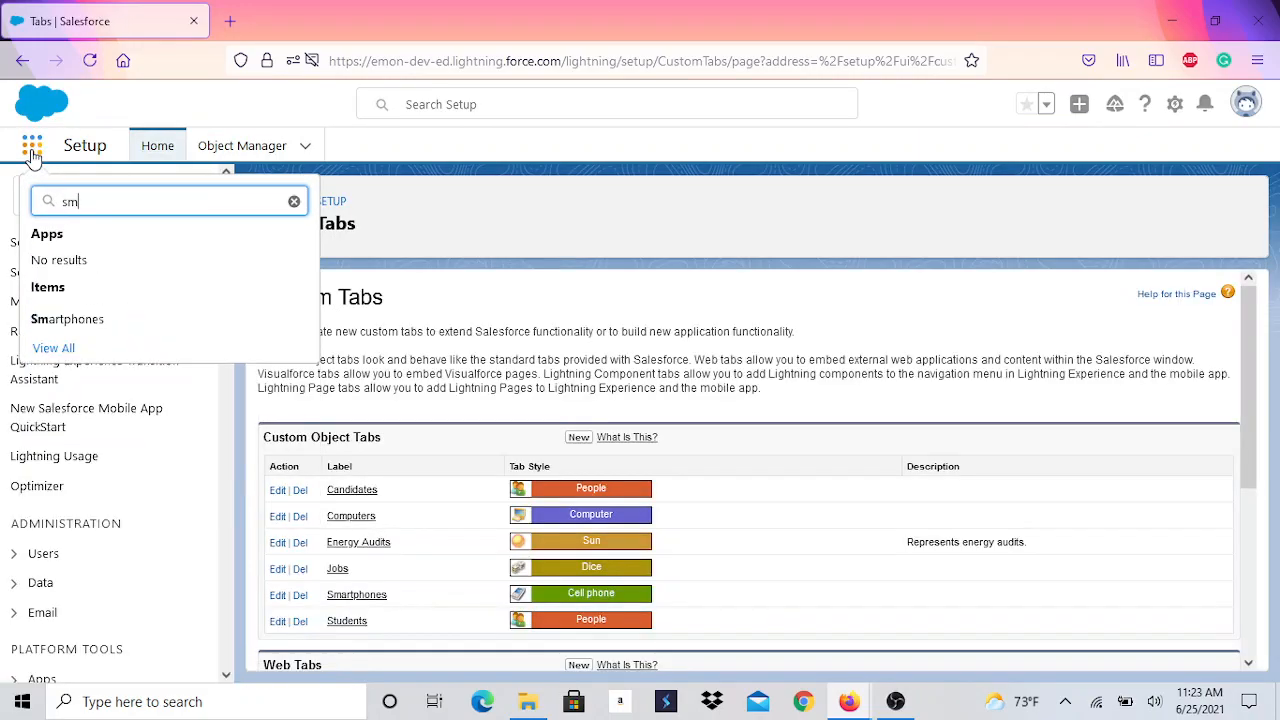
pyautogui.click(100, 319)
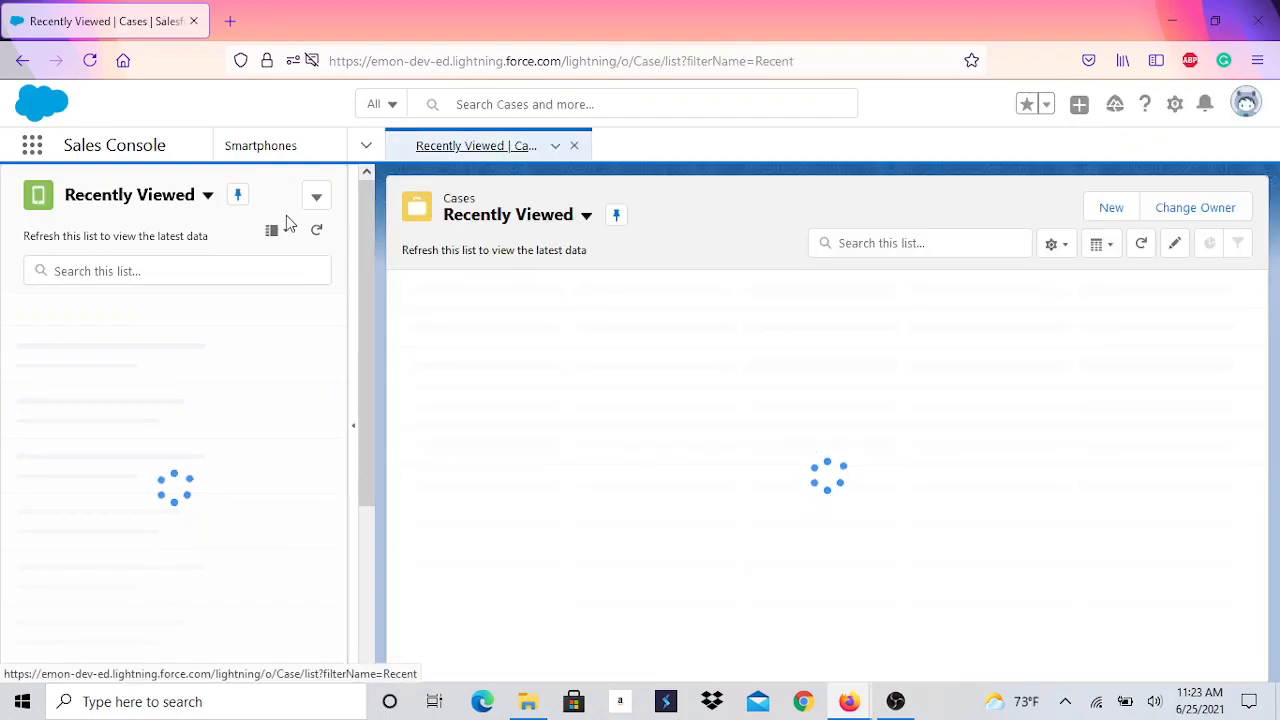
# Show the Smartphones list, view the blank new Smartphone record form and cancel it
pyautogui.click(270, 148)
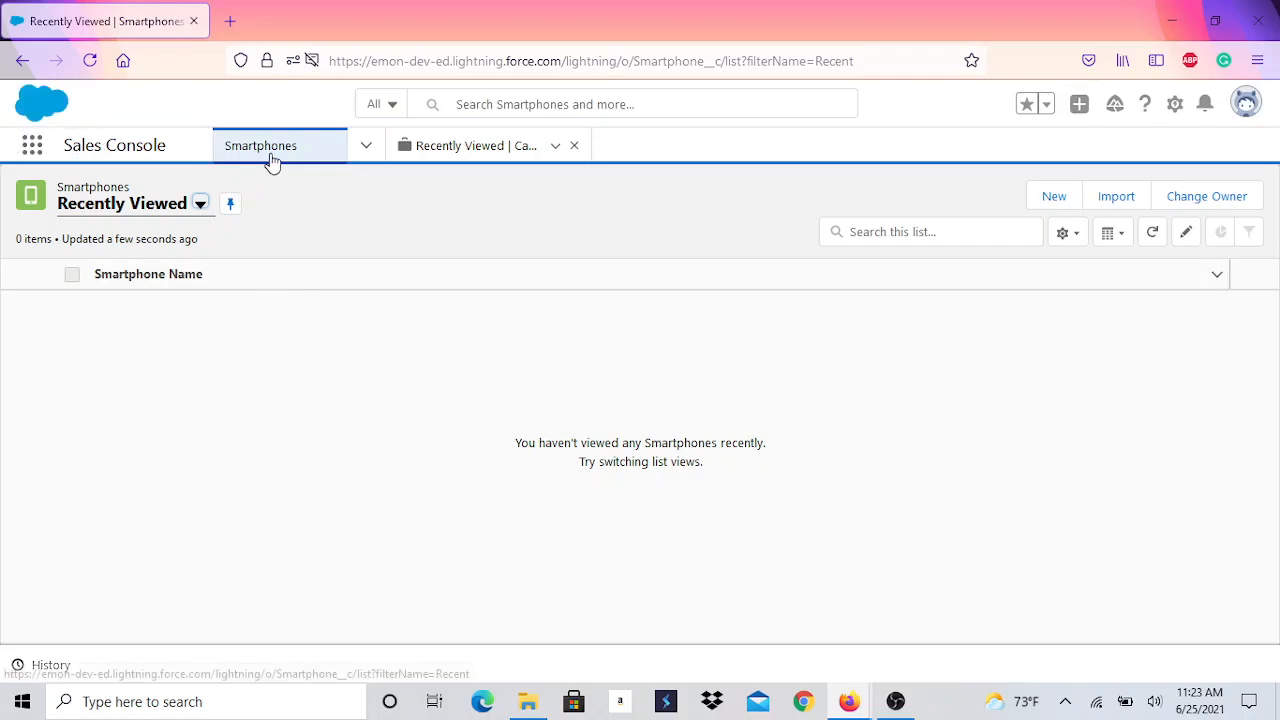
pyautogui.click(1062, 208)
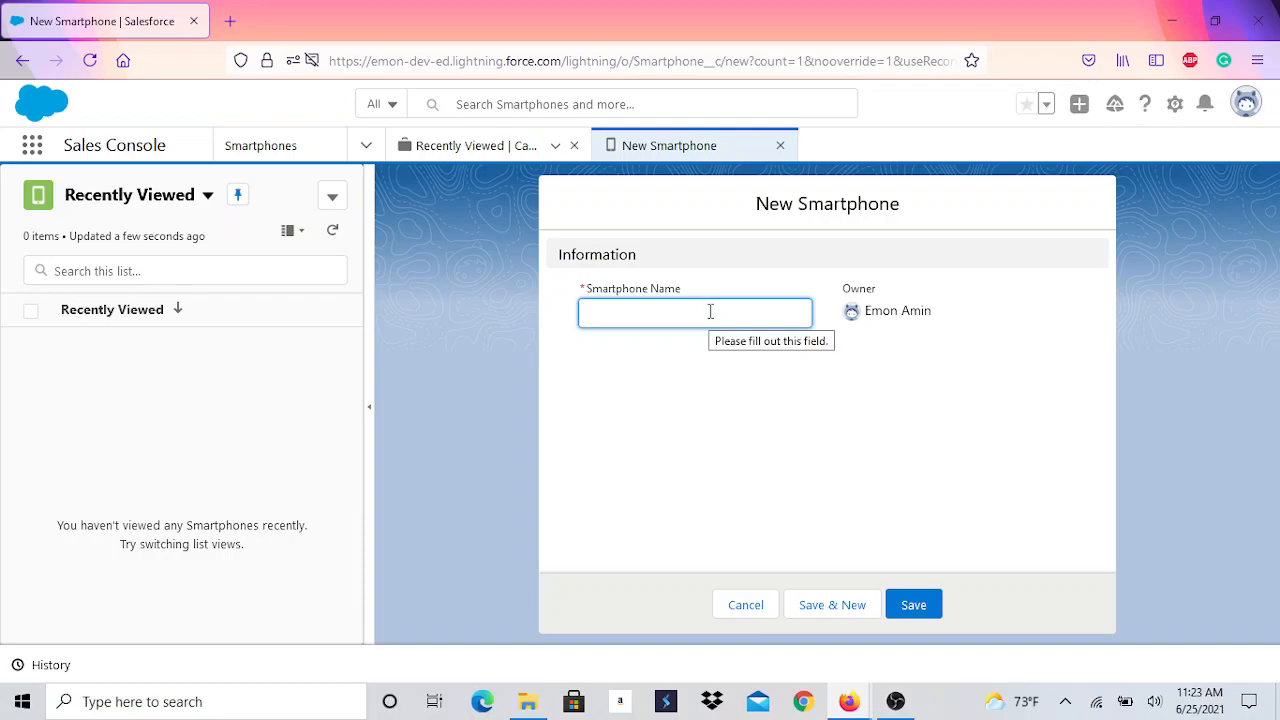
pyautogui.click(745, 605)
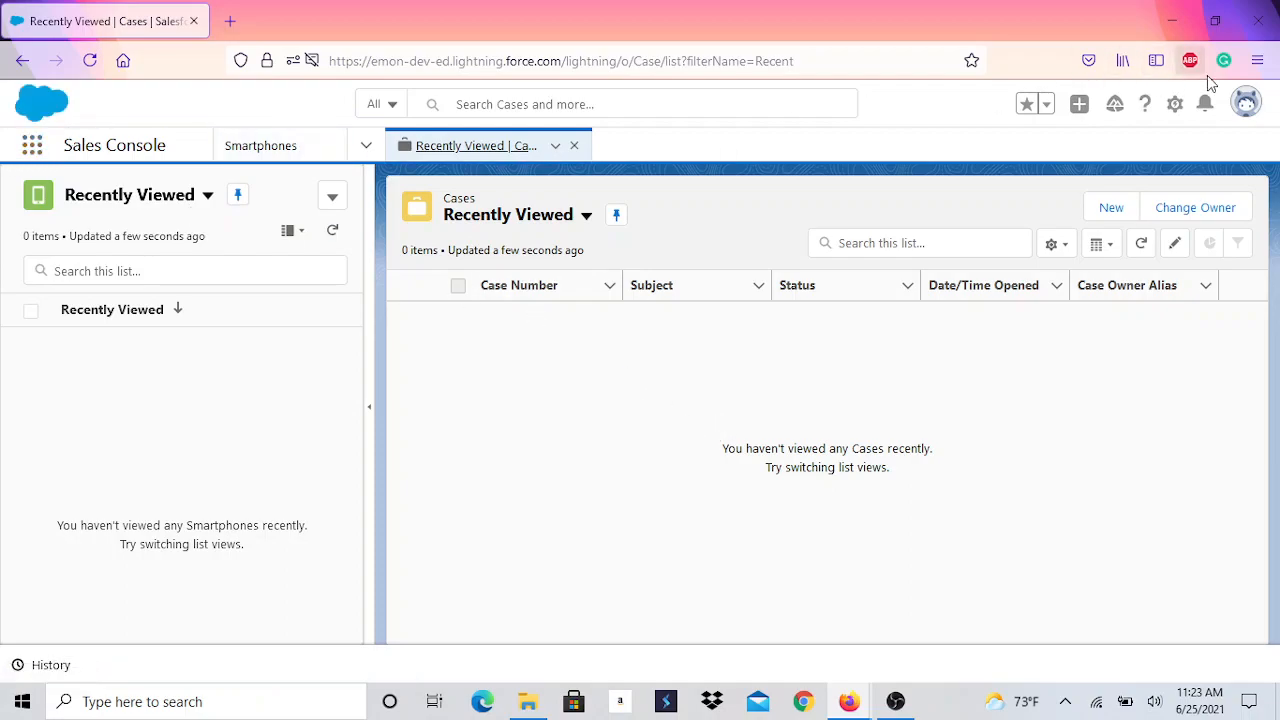
# Open Setup, search the Object Manager for "smart" and open the Smartphone object
pyautogui.click(1177, 112)
pyautogui.click(1100, 166)
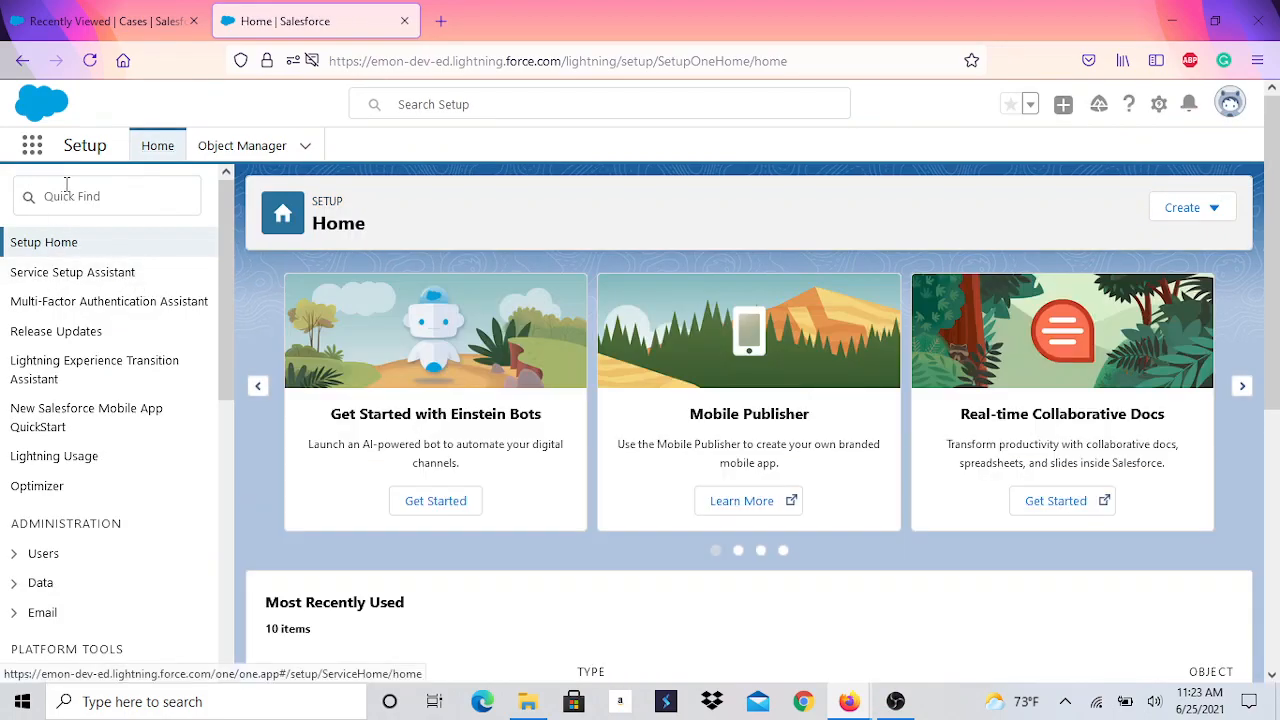
pyautogui.click(67, 197)
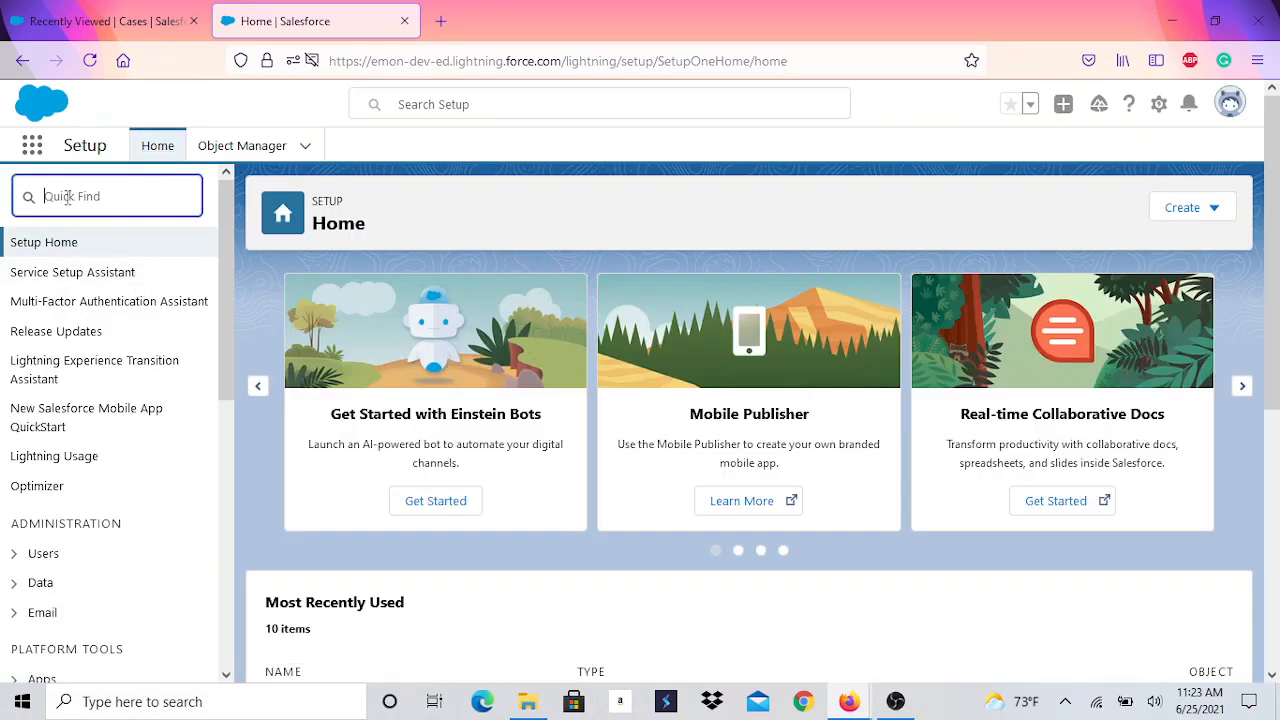
pyautogui.click(252, 148)
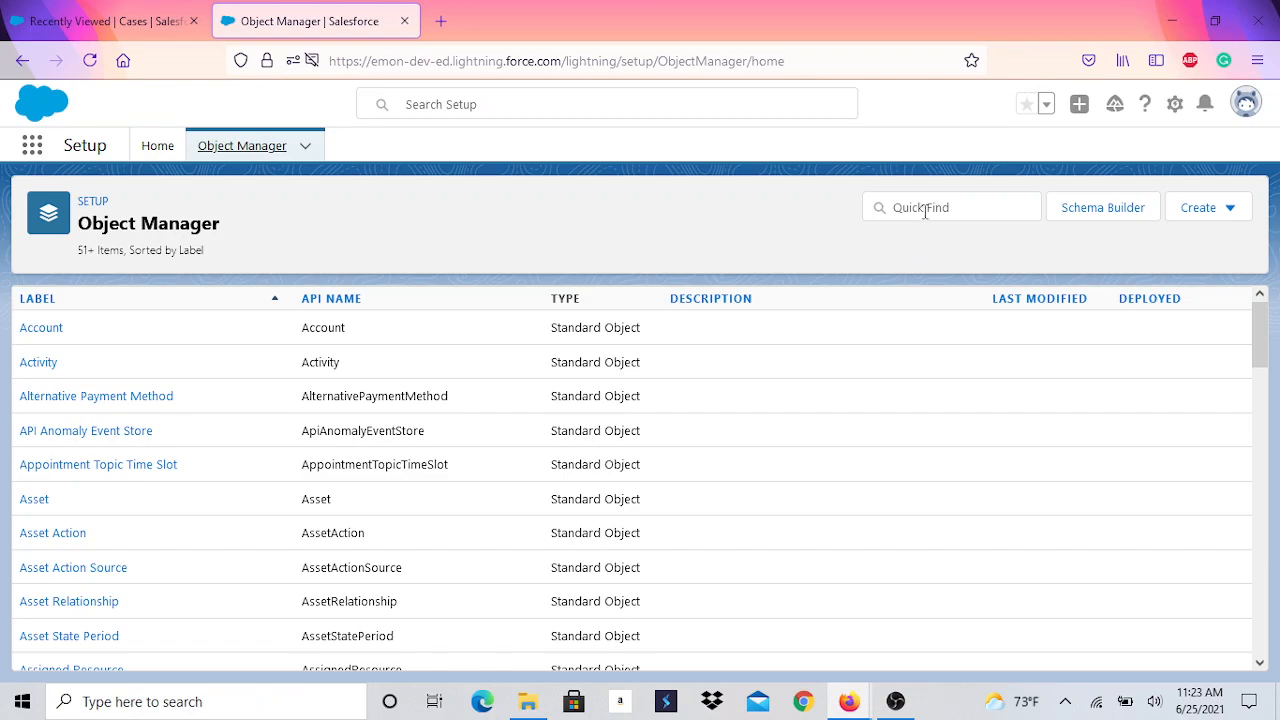
pyautogui.click(927, 210)
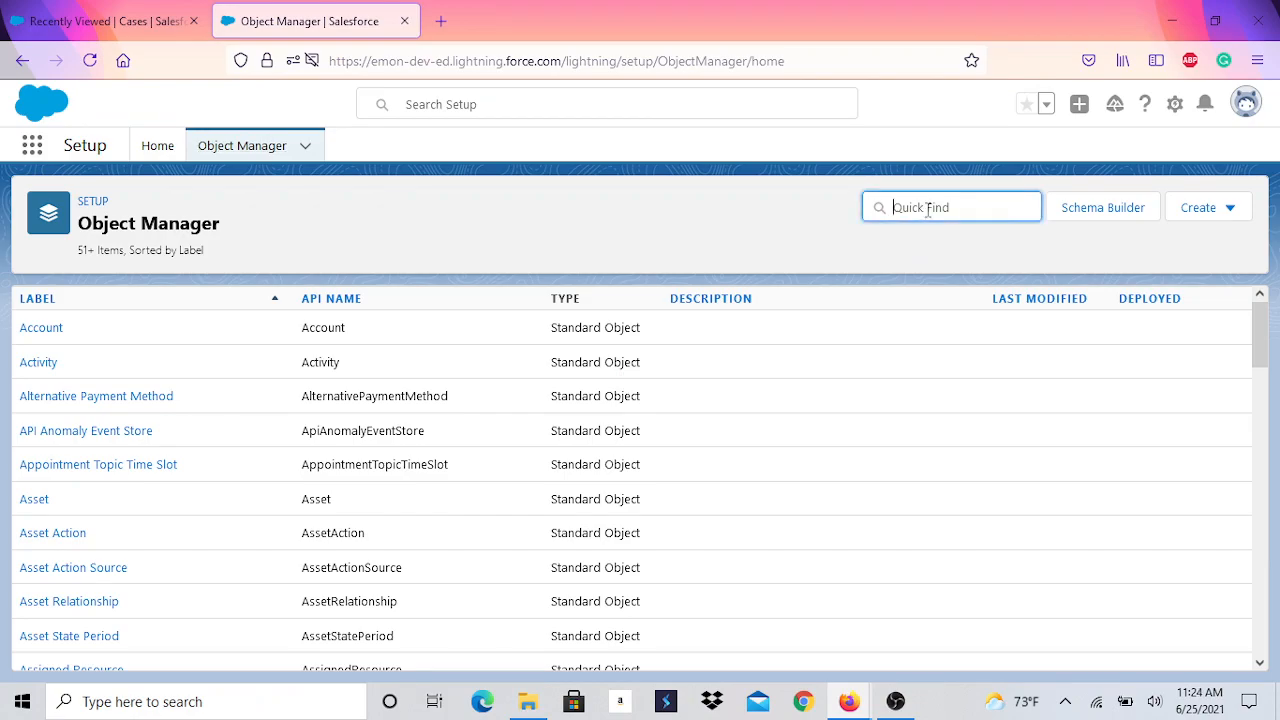
pyautogui.write('smart')
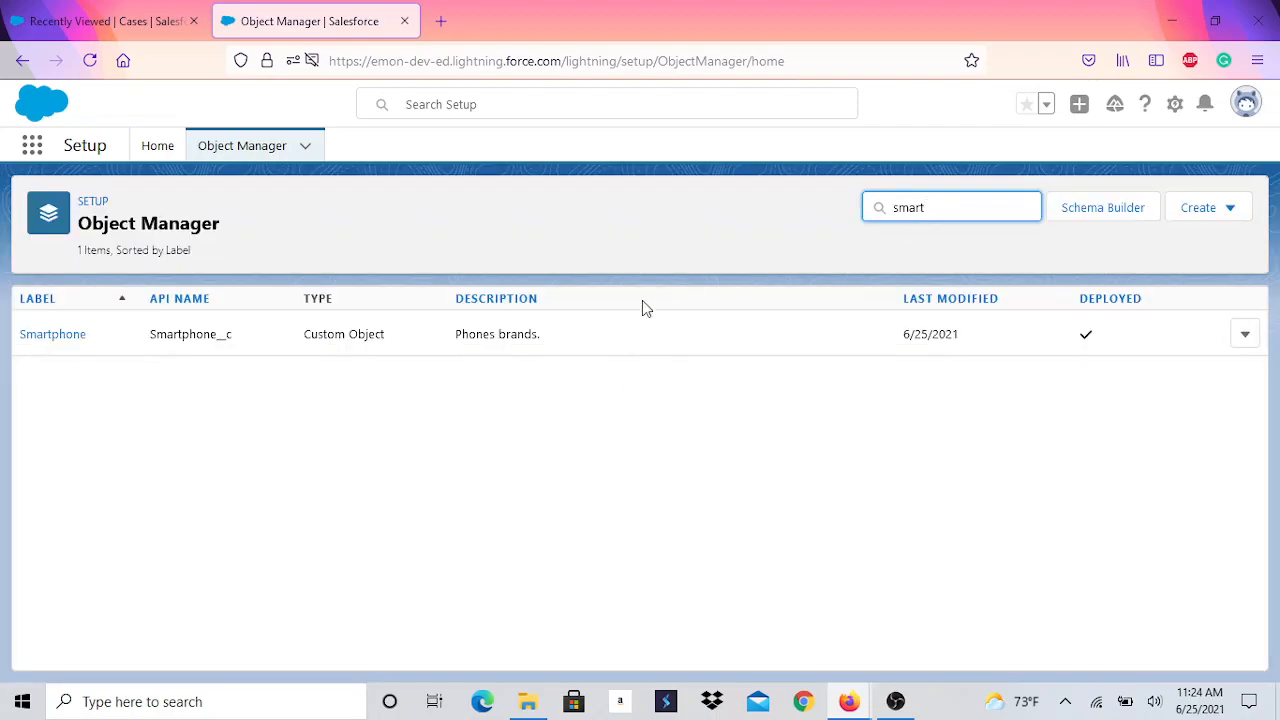
pyautogui.click(66, 340)
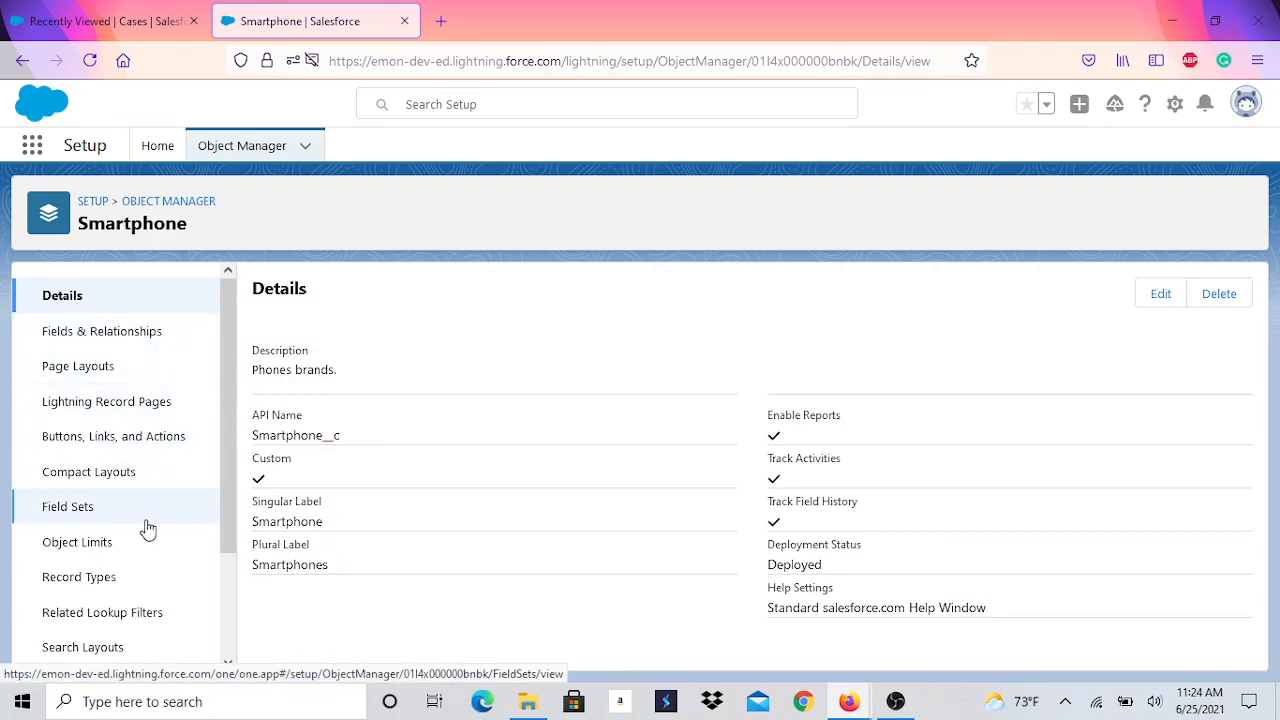
# Start a new custom field on the Smartphone object with the Picklist data type and continue to its details
pyautogui.click(99, 345)
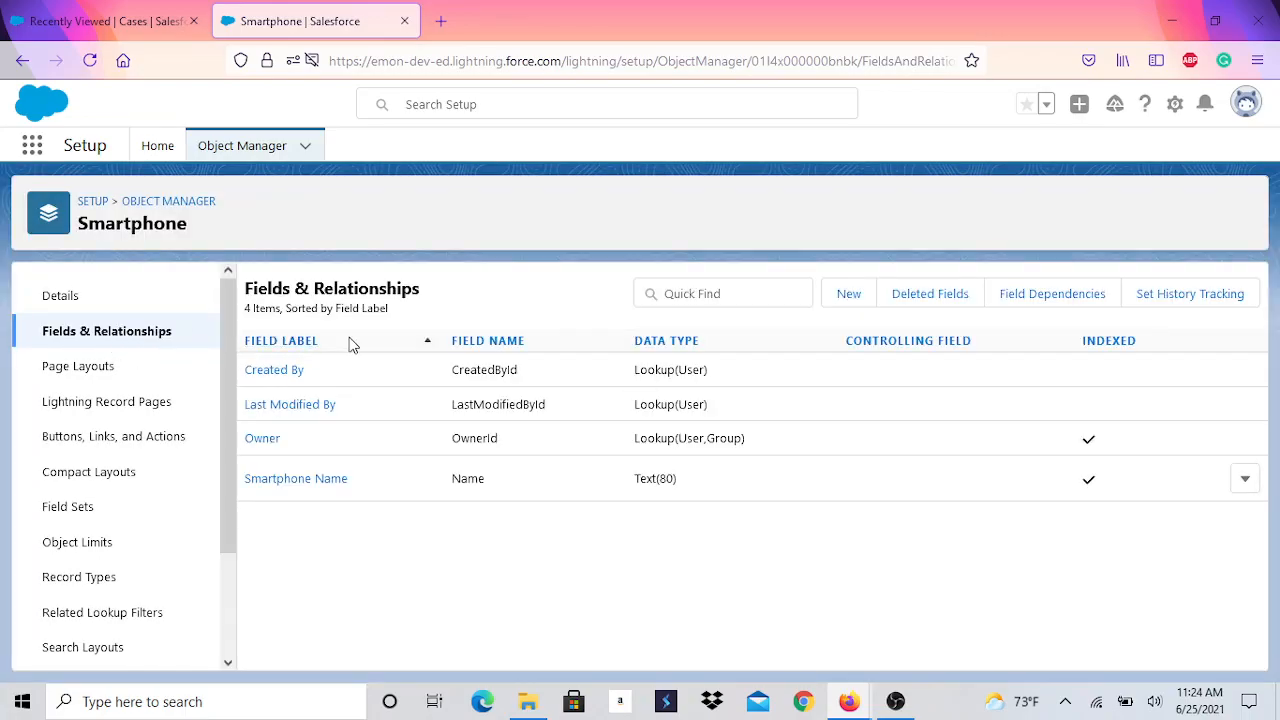
pyautogui.click(850, 294)
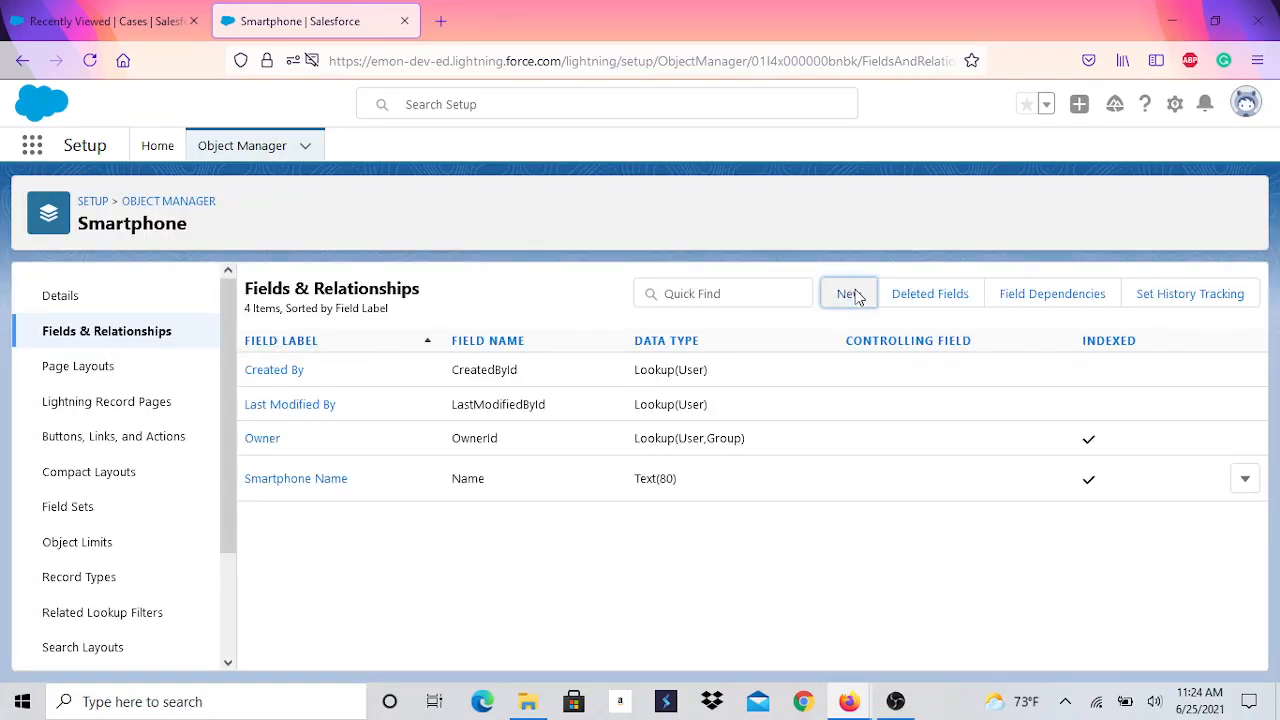
pyautogui.scroll(-3, 465, 480)
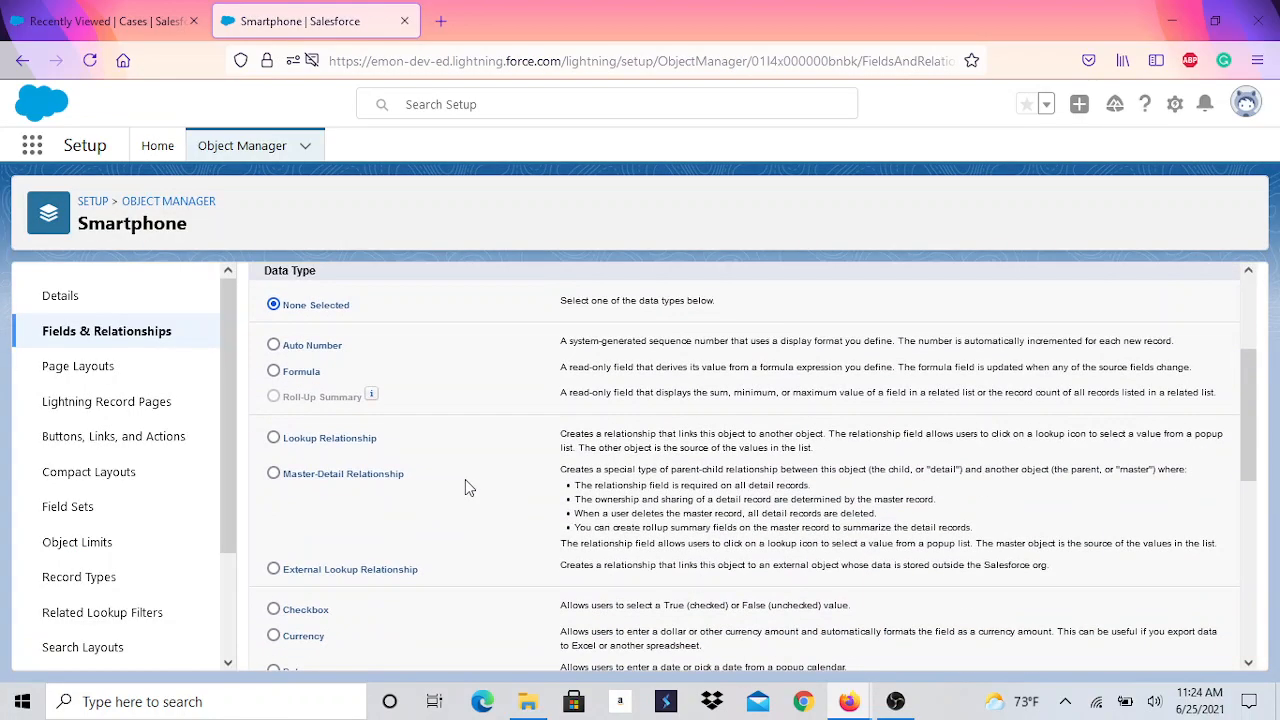
pyautogui.scroll(-2, 460, 472)
pyautogui.scroll(-3, 460, 469)
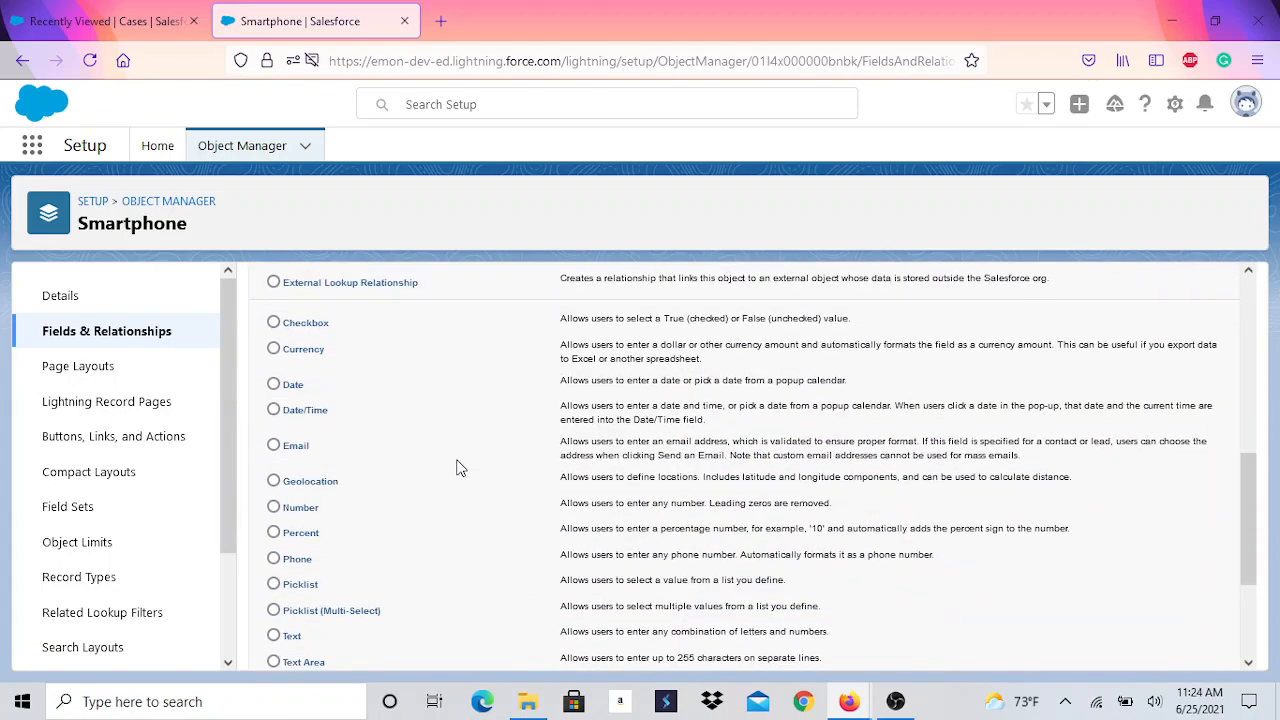
pyautogui.scroll(-3, 460, 467)
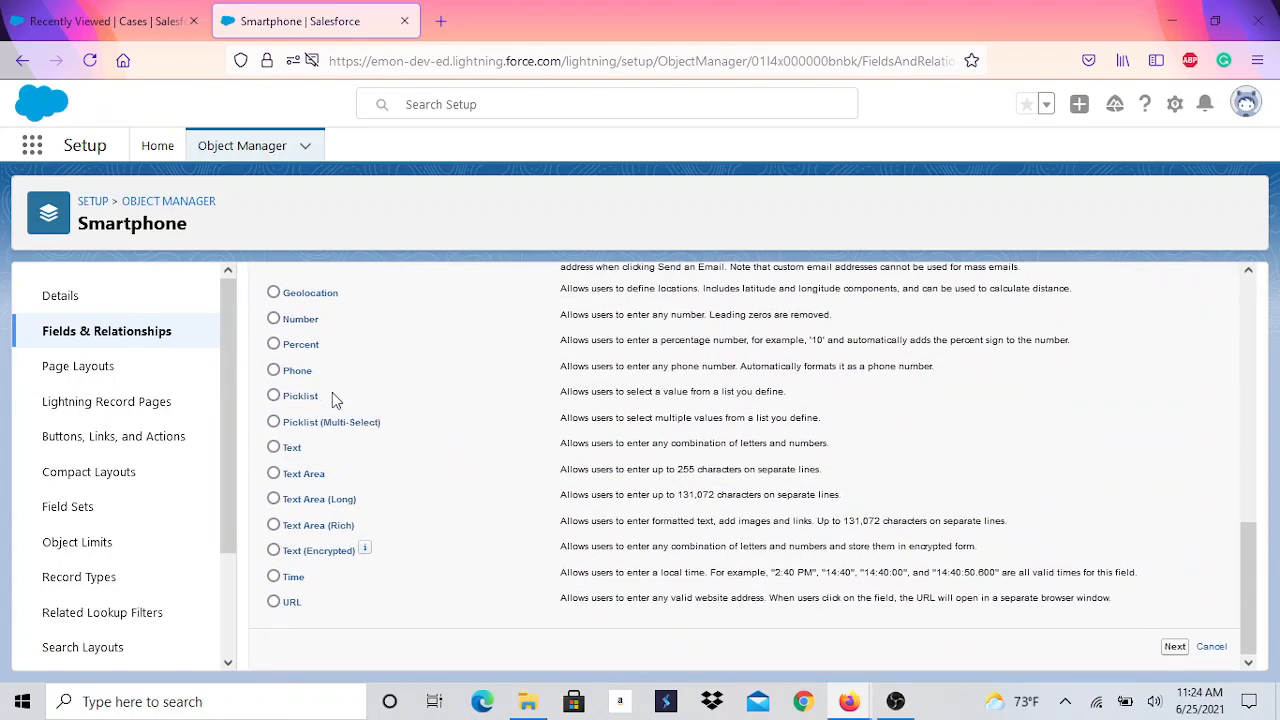
pyautogui.click(313, 398)
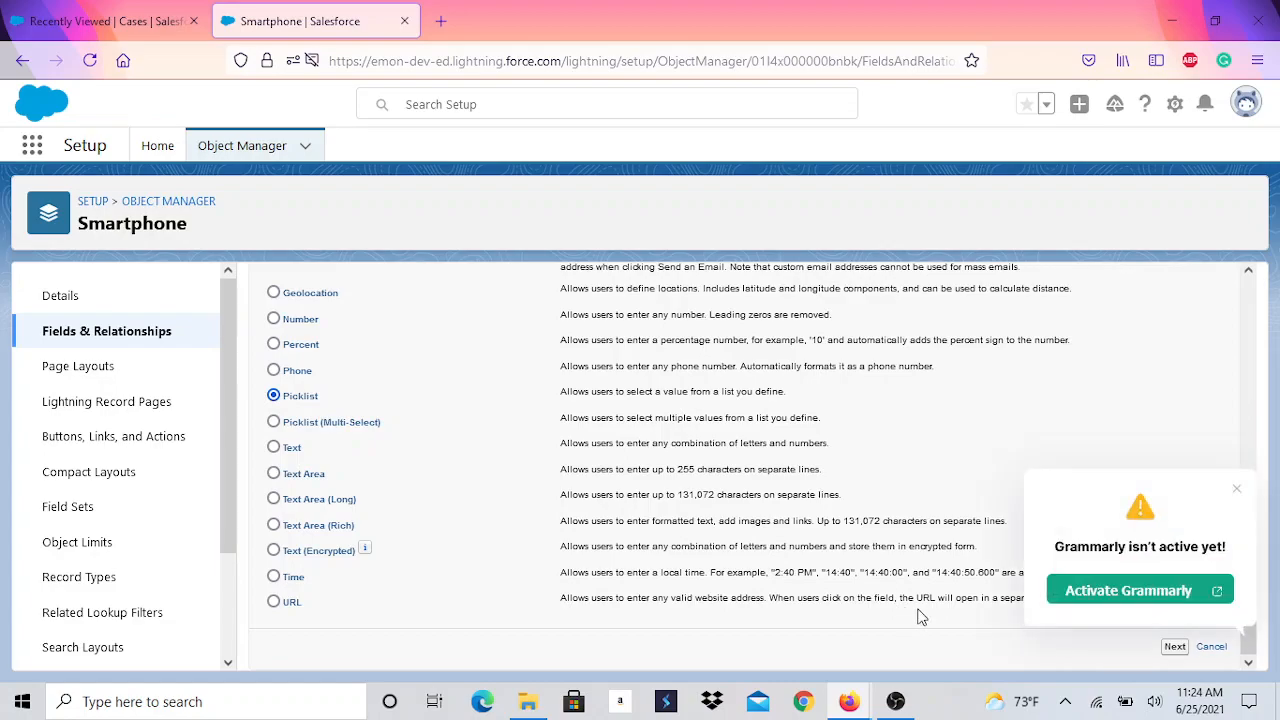
pyautogui.click(1175, 647)
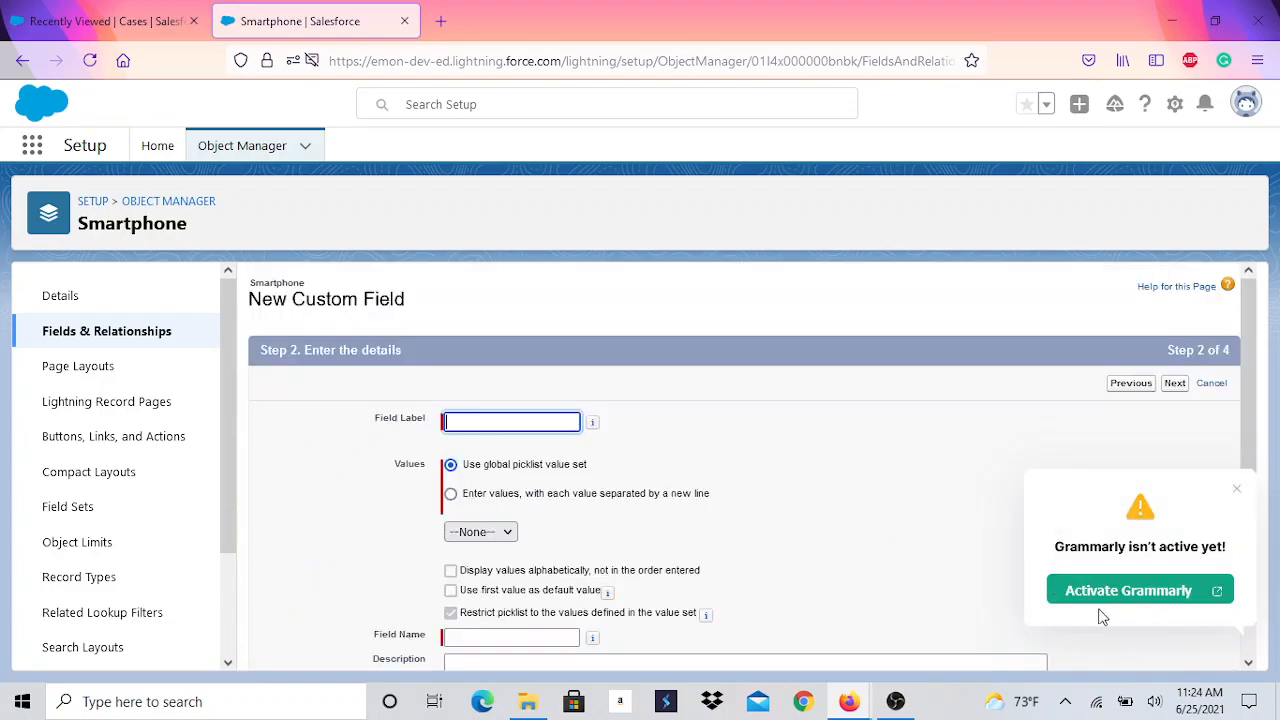
# Label the field Network and enter its own picklist values T-mobile, Ultra mobile and Verizon on separate lines
pyautogui.click(529, 422)
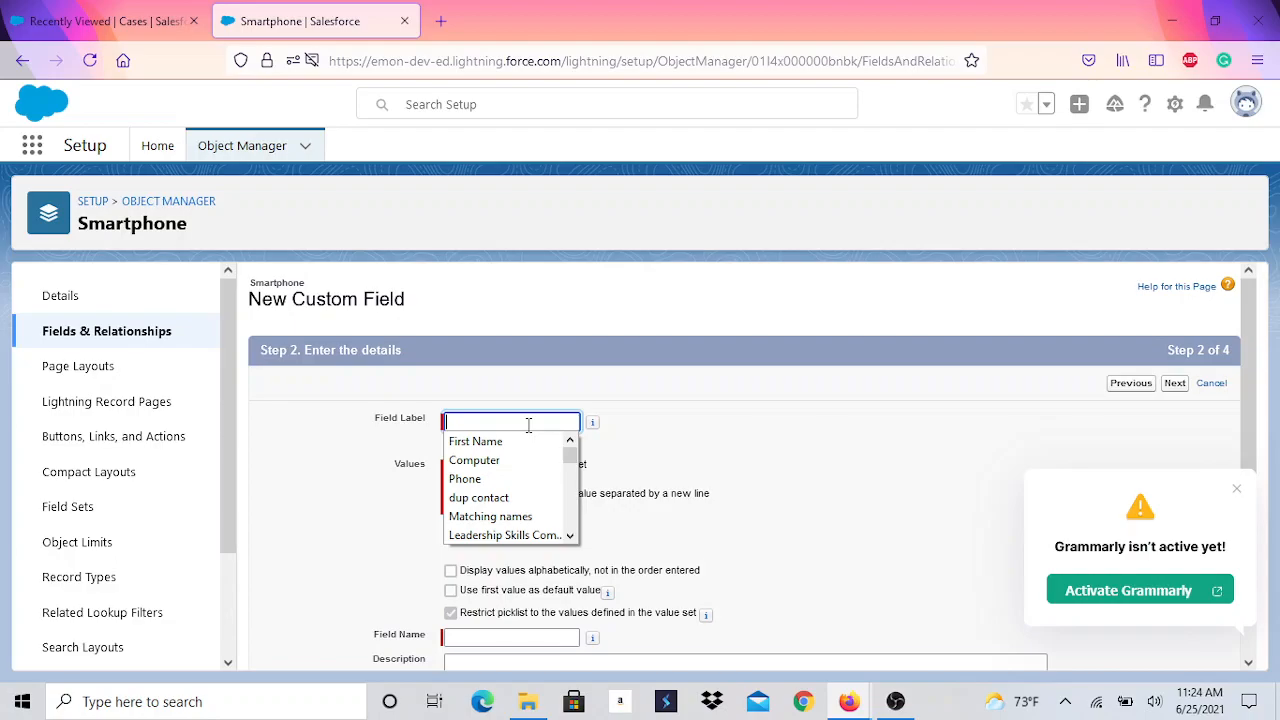
pyautogui.write('Network')
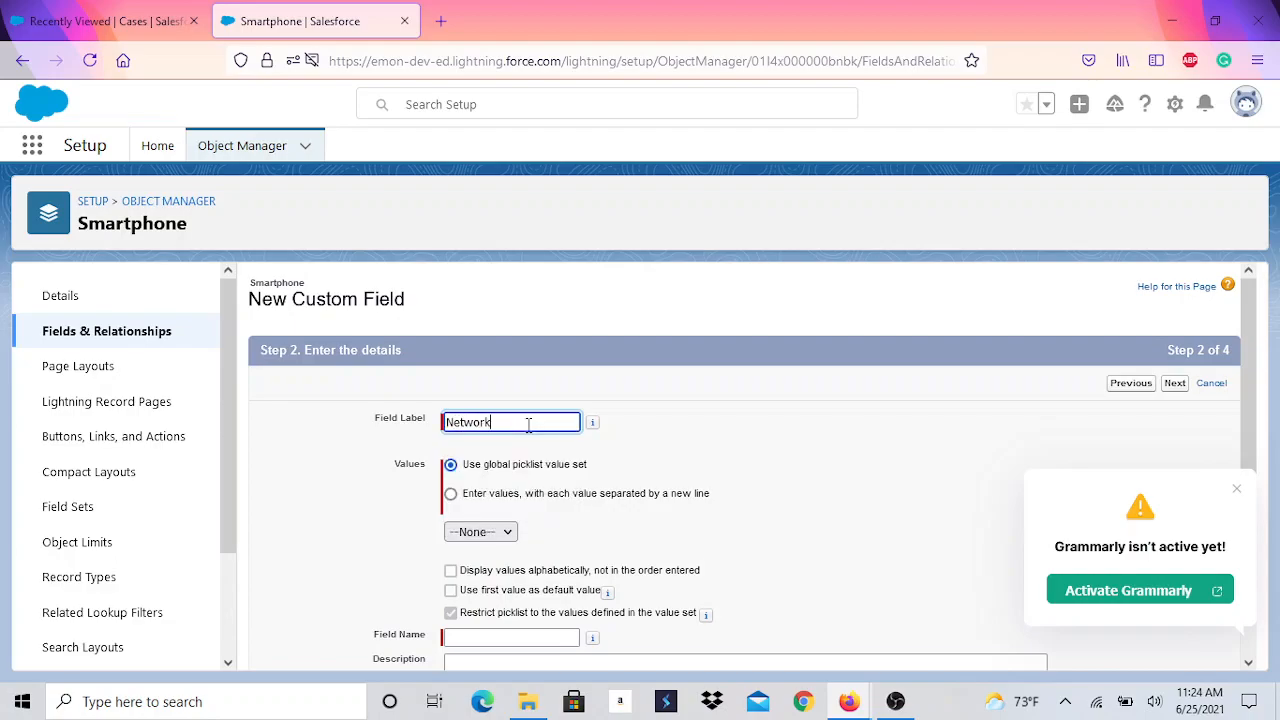
pyautogui.click(520, 493)
pyautogui.click(630, 560)
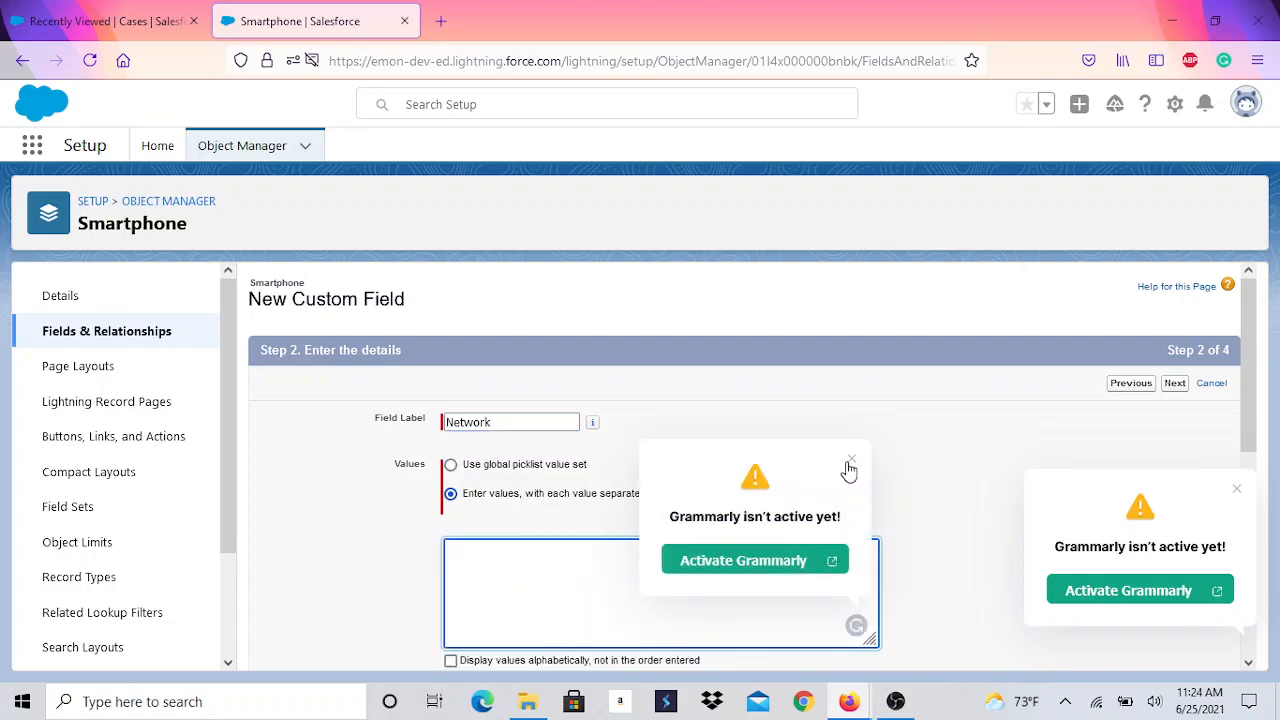
pyautogui.click(849, 463)
pyautogui.click(686, 565)
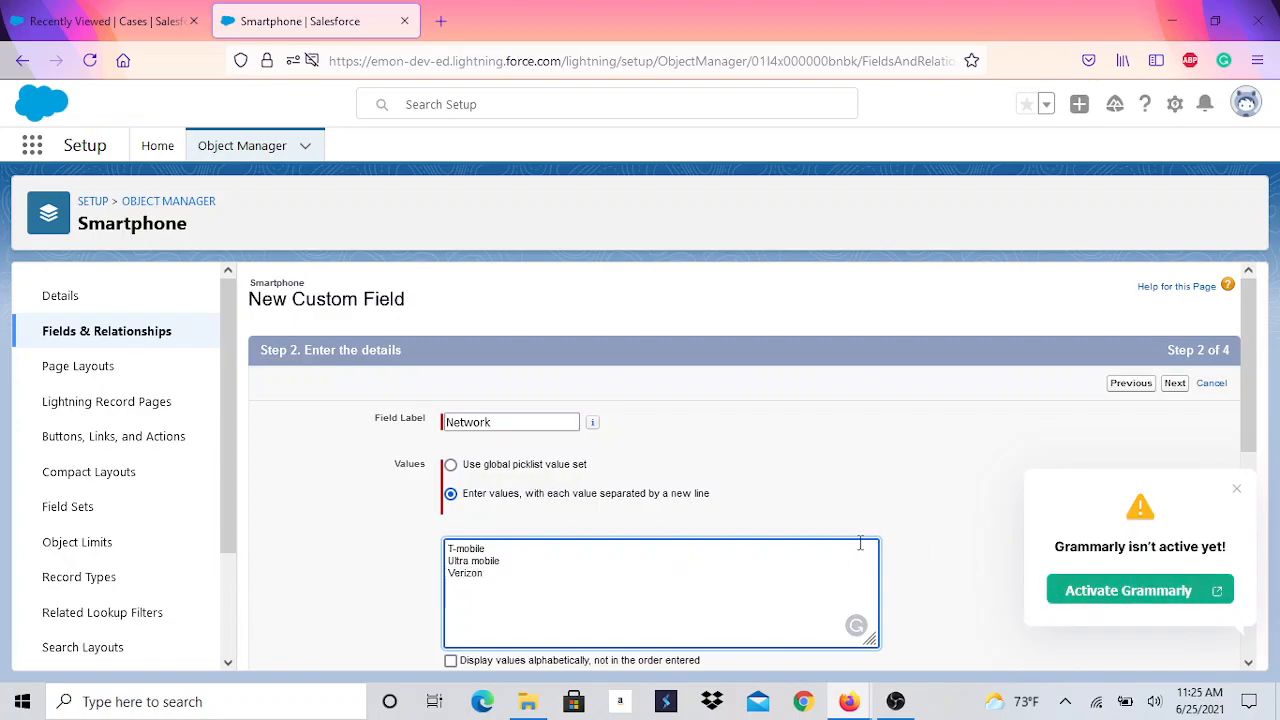
# Keep the remaining Network field options at their defaults and continue to the field-level security settings
pyautogui.scroll(-3, 791, 523)
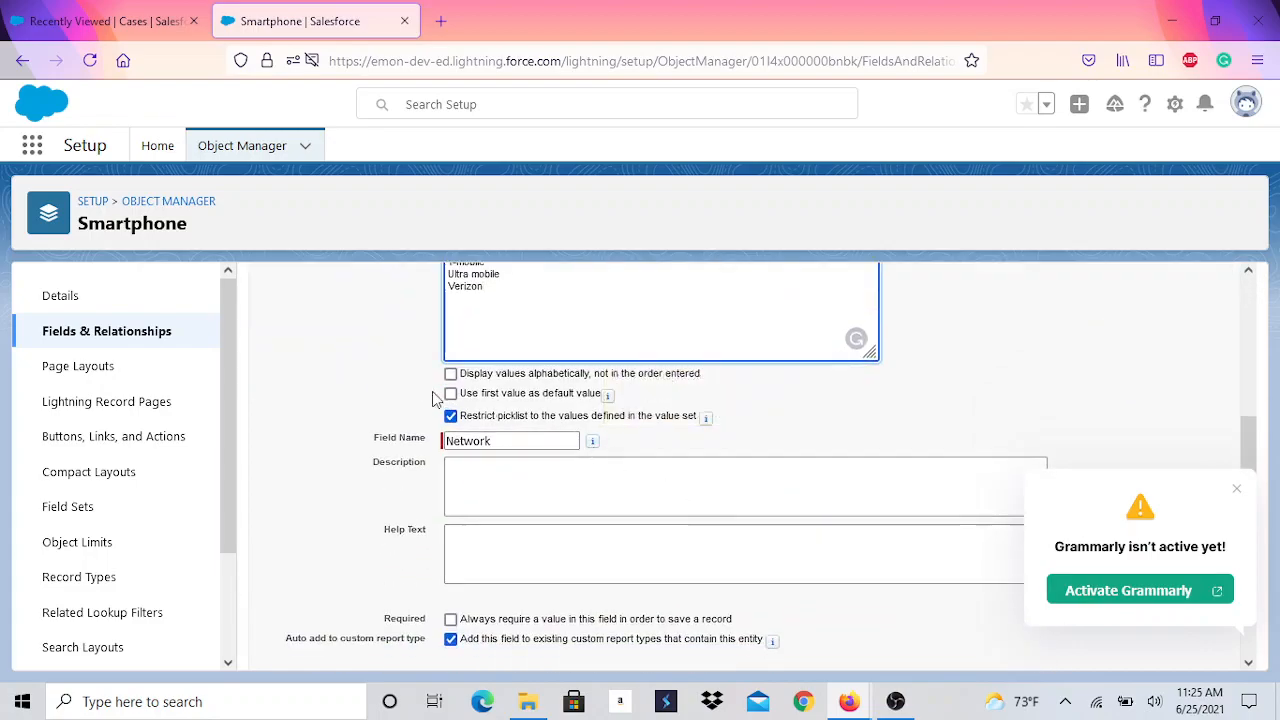
pyautogui.moveTo(606, 441)
pyautogui.scroll(-3, 553, 462)
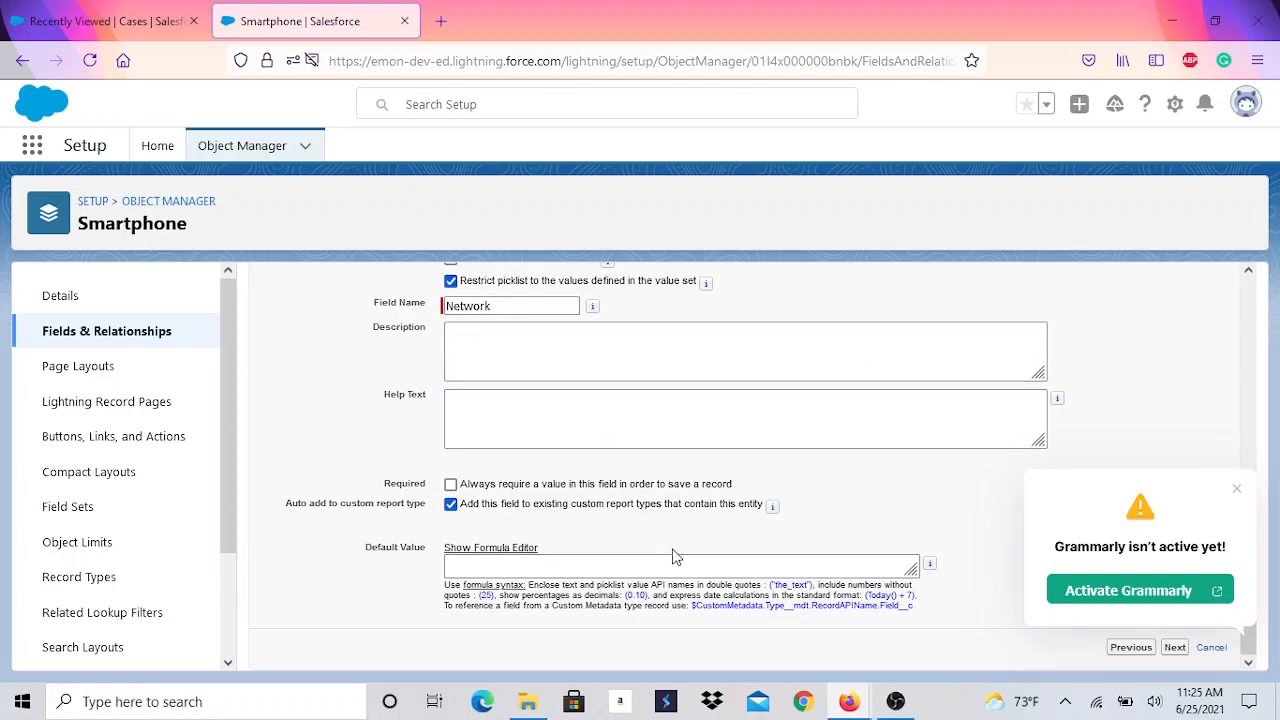
pyautogui.click(1175, 648)
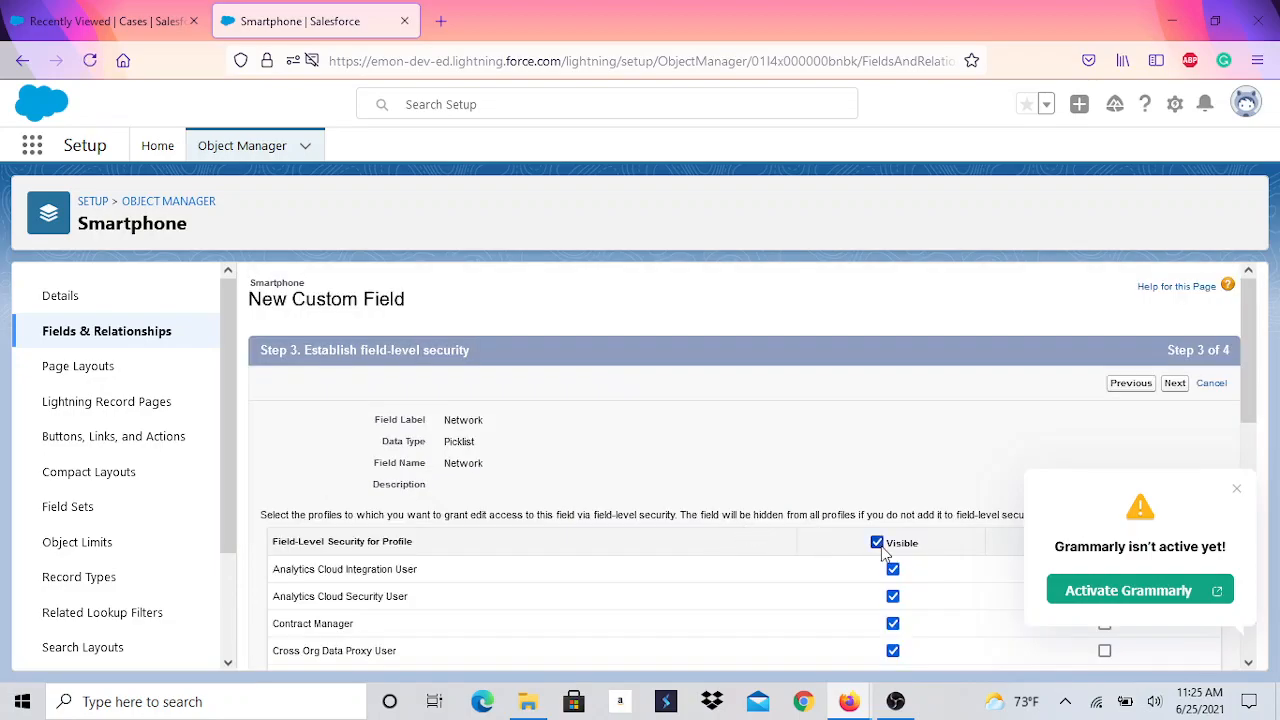
# Keep the Network field visible to all profiles and on the Smartphone Layout, and save the new field
pyautogui.click(1236, 489)
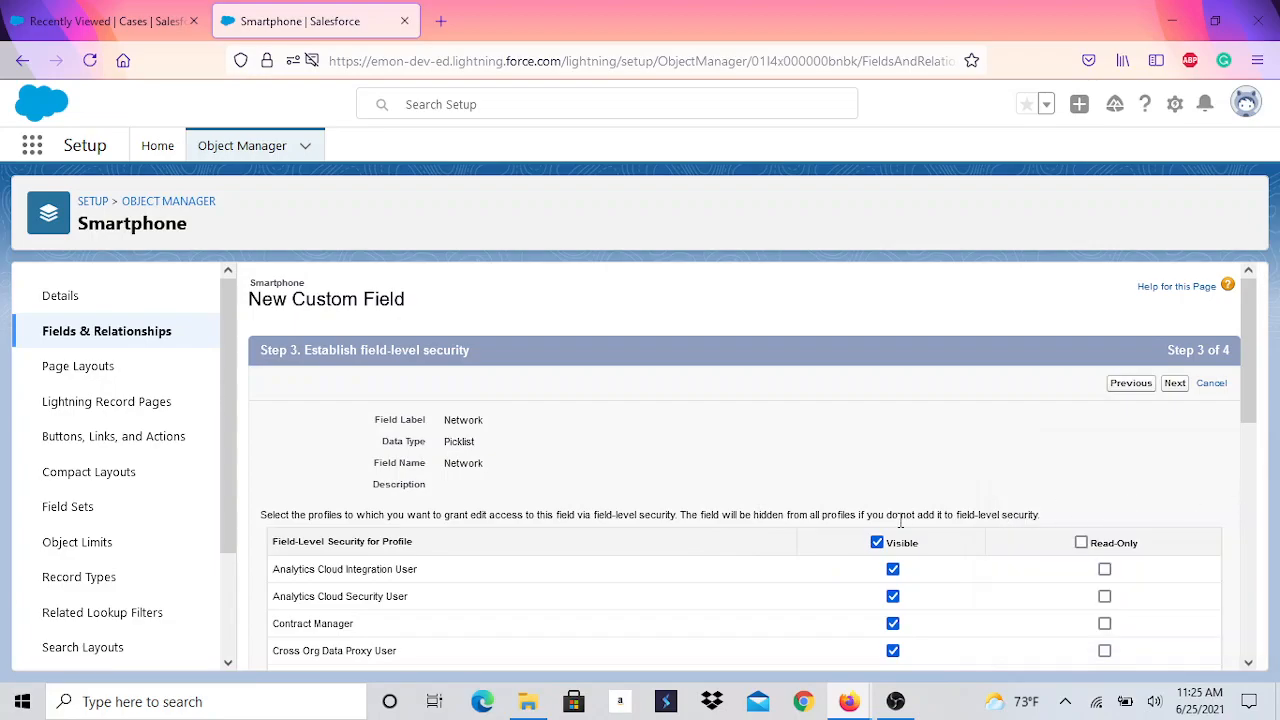
pyautogui.scroll(-2, 900, 520)
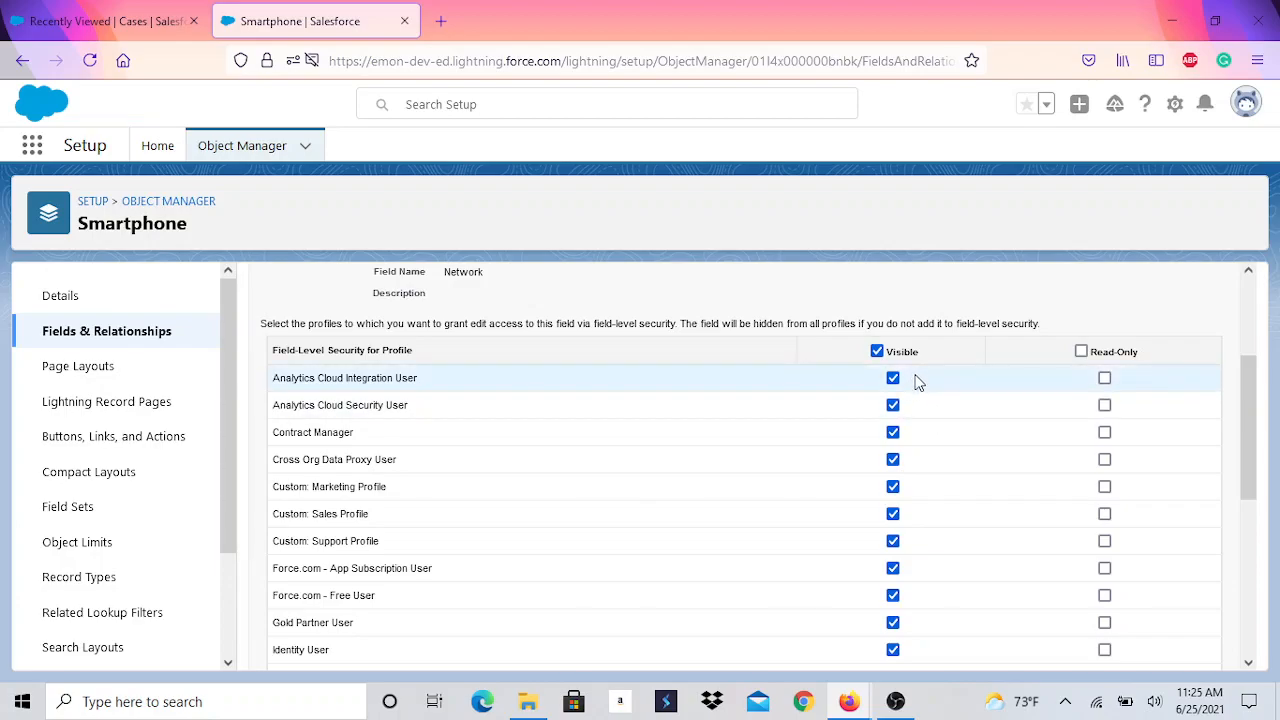
pyautogui.scroll(-4, 920, 375)
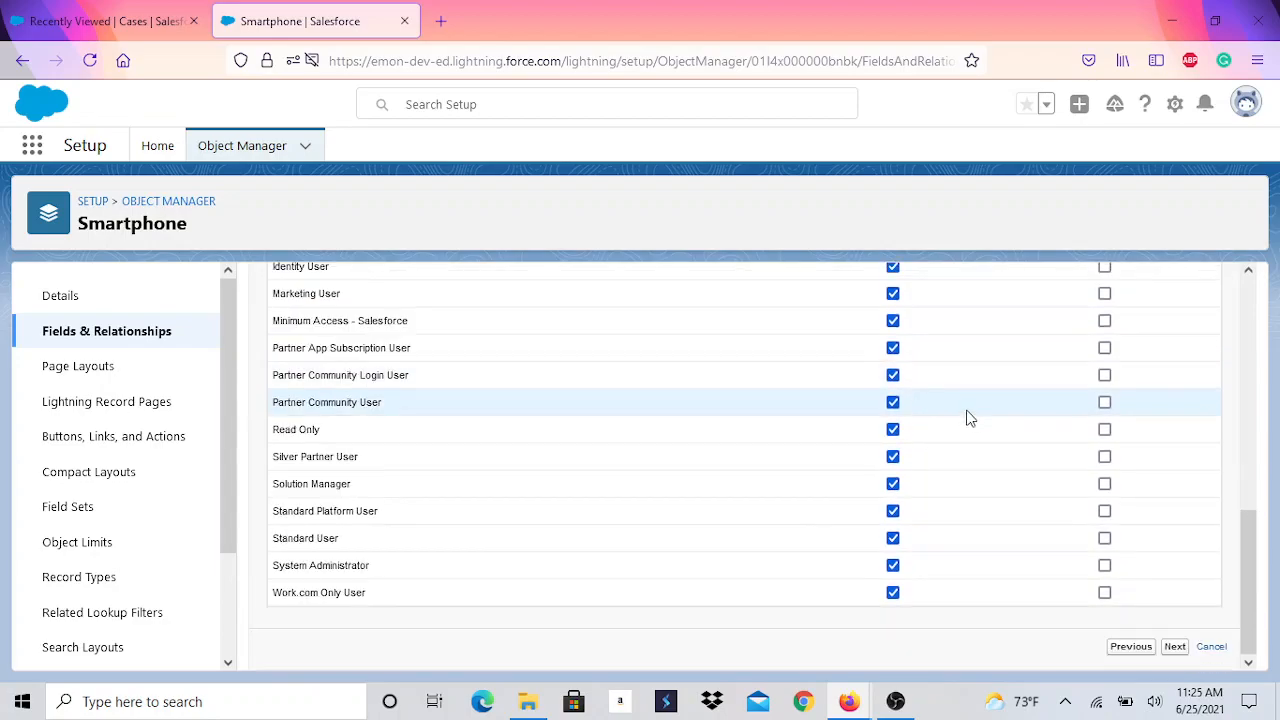
pyautogui.click(1175, 647)
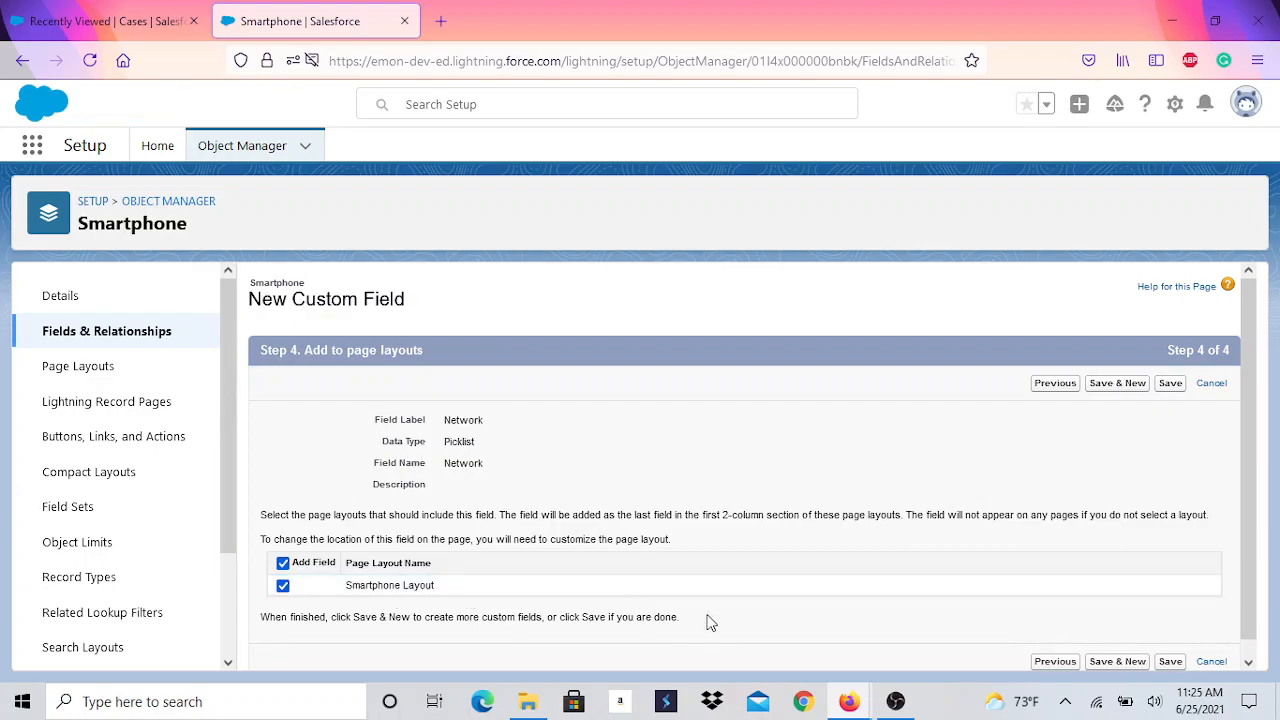
pyautogui.click(1171, 661)
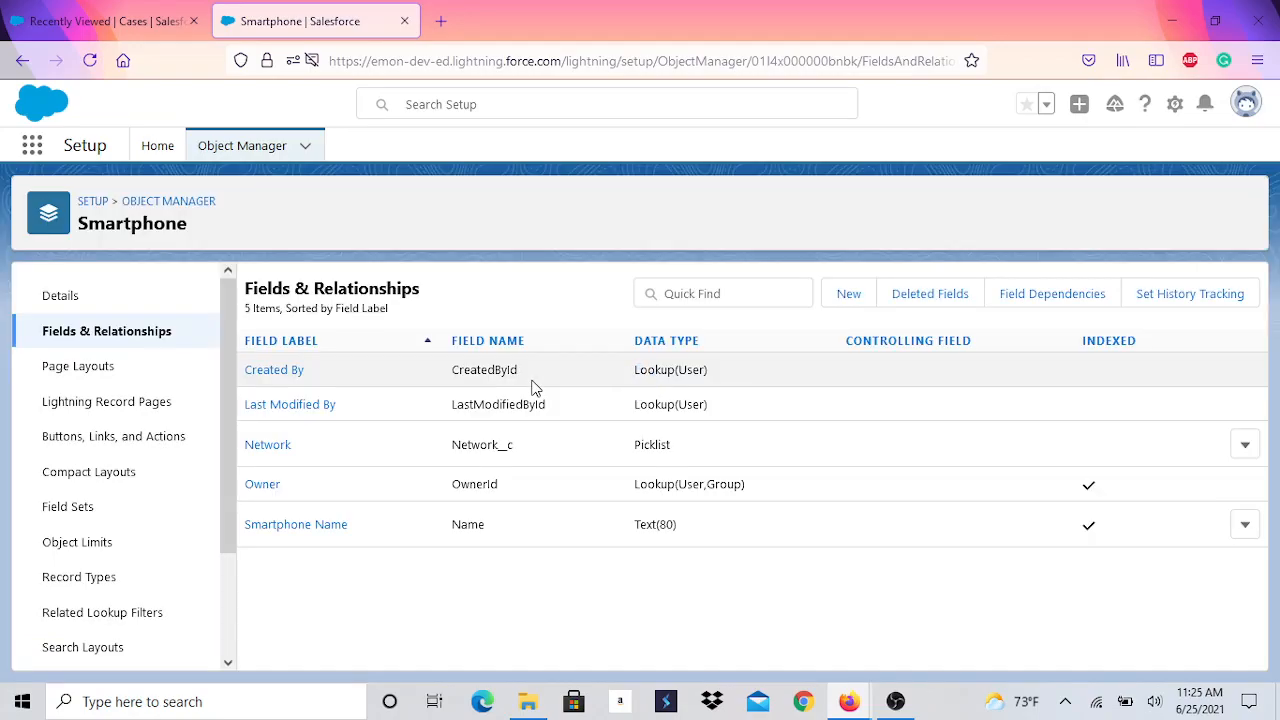
# Open the Smartphone Layout among the object's page layouts and check where the Network field sits in it
pyautogui.click(103, 368)
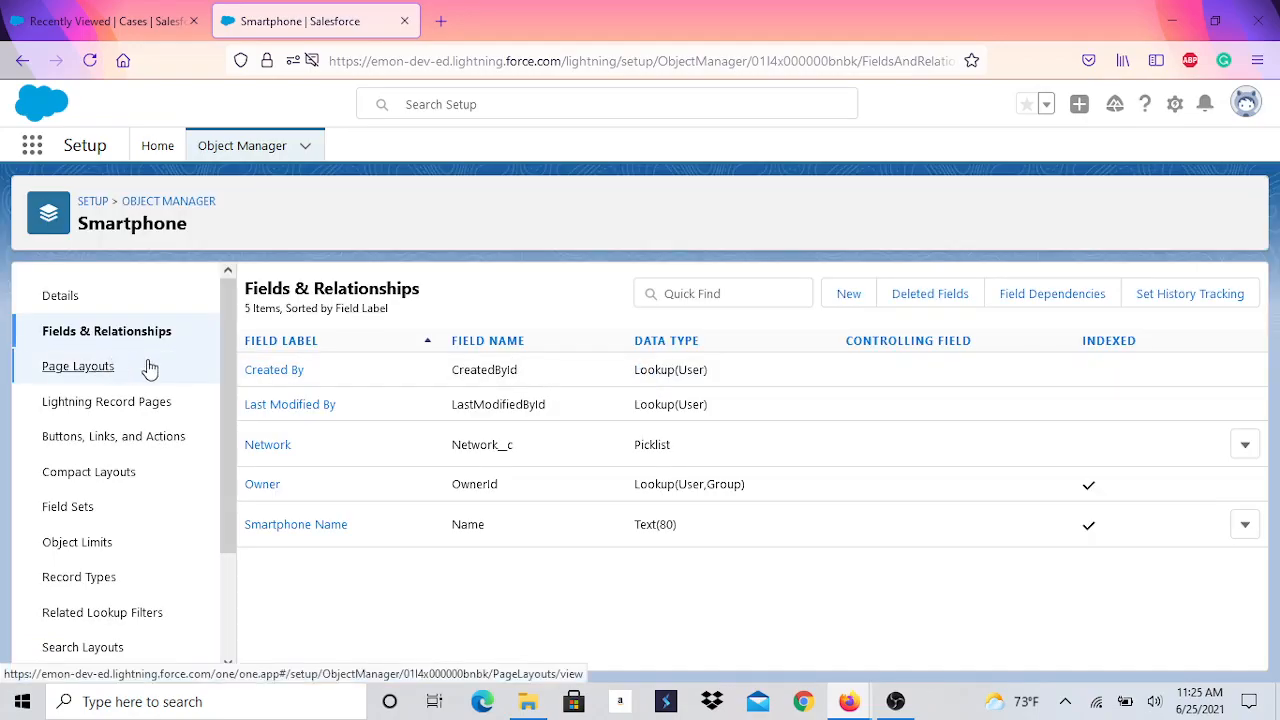
pyautogui.click(328, 380)
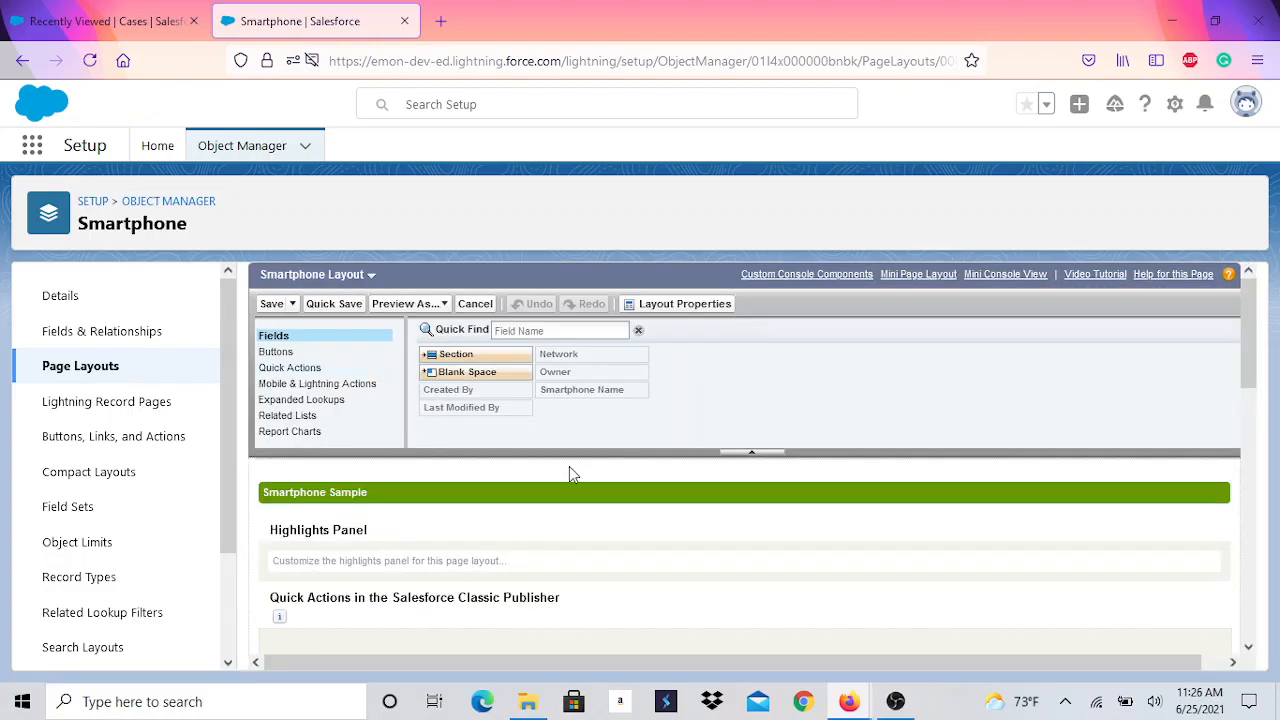
pyautogui.scroll(-5, 570, 466)
pyautogui.scroll(-2, 579, 463)
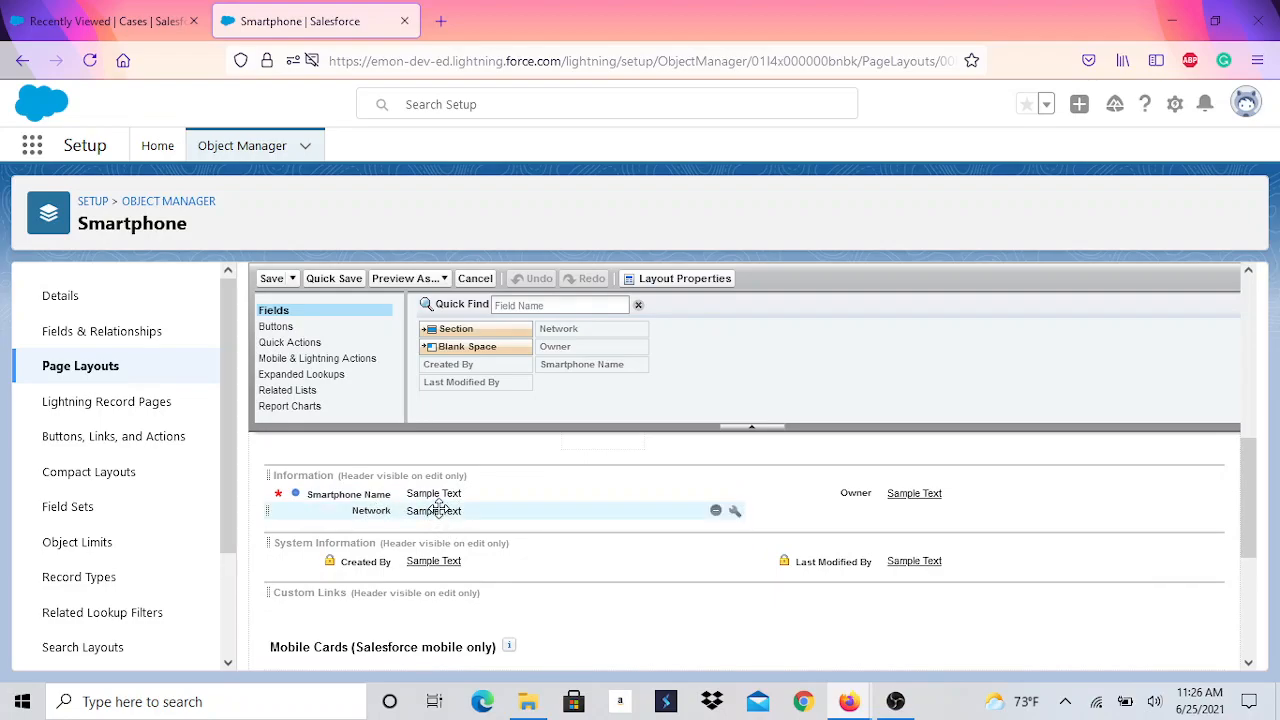
# Search the apps and items for "smart" and open the Smartphones list
pyautogui.click(33, 147)
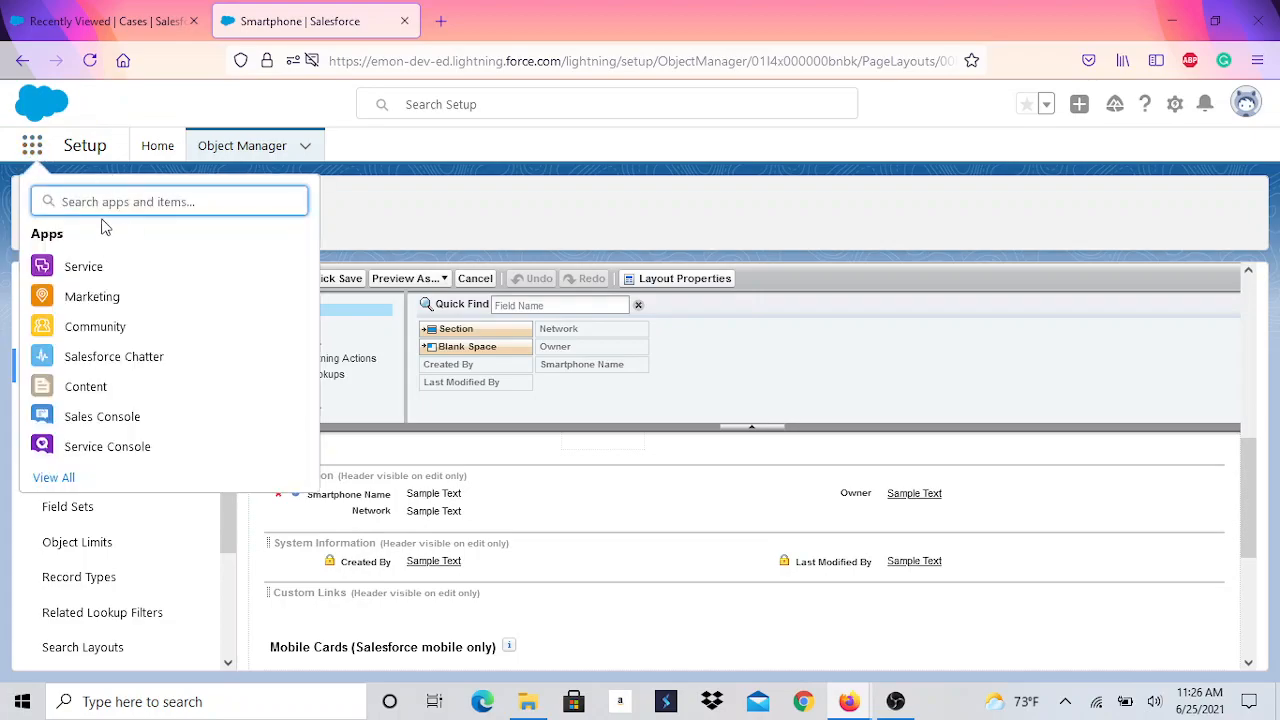
pyautogui.write('smart')
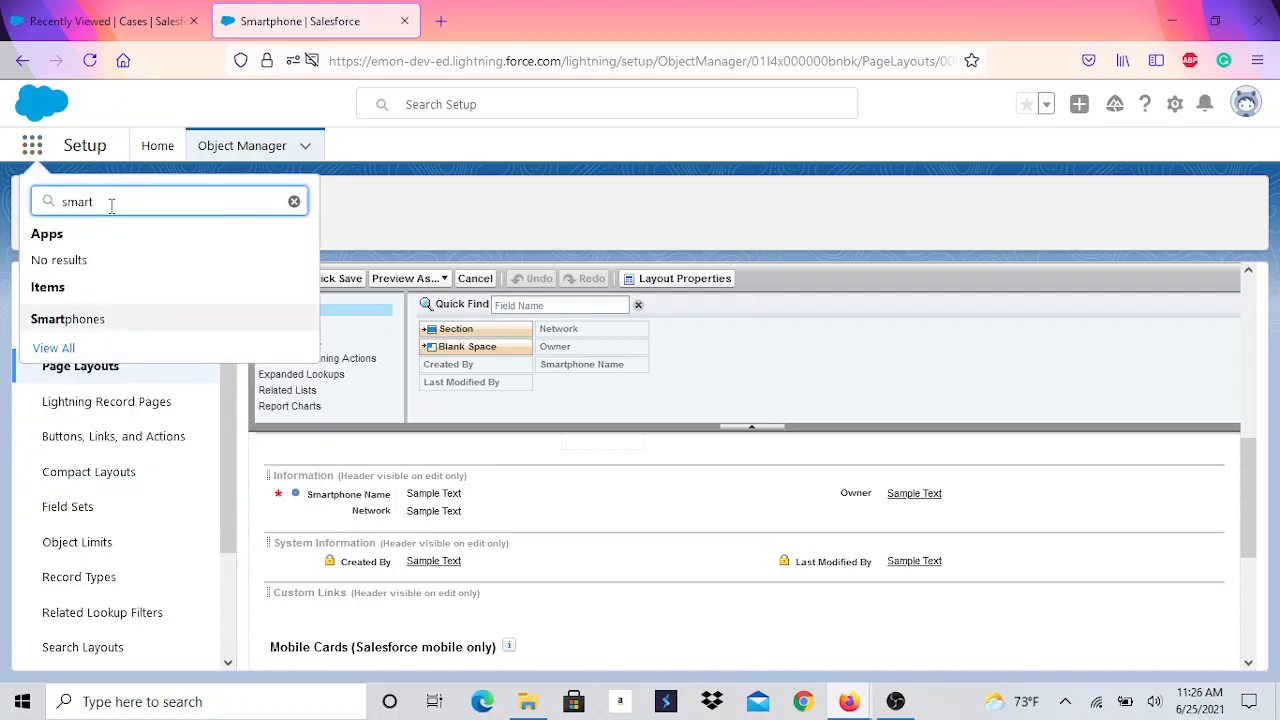
pyautogui.click(92, 320)
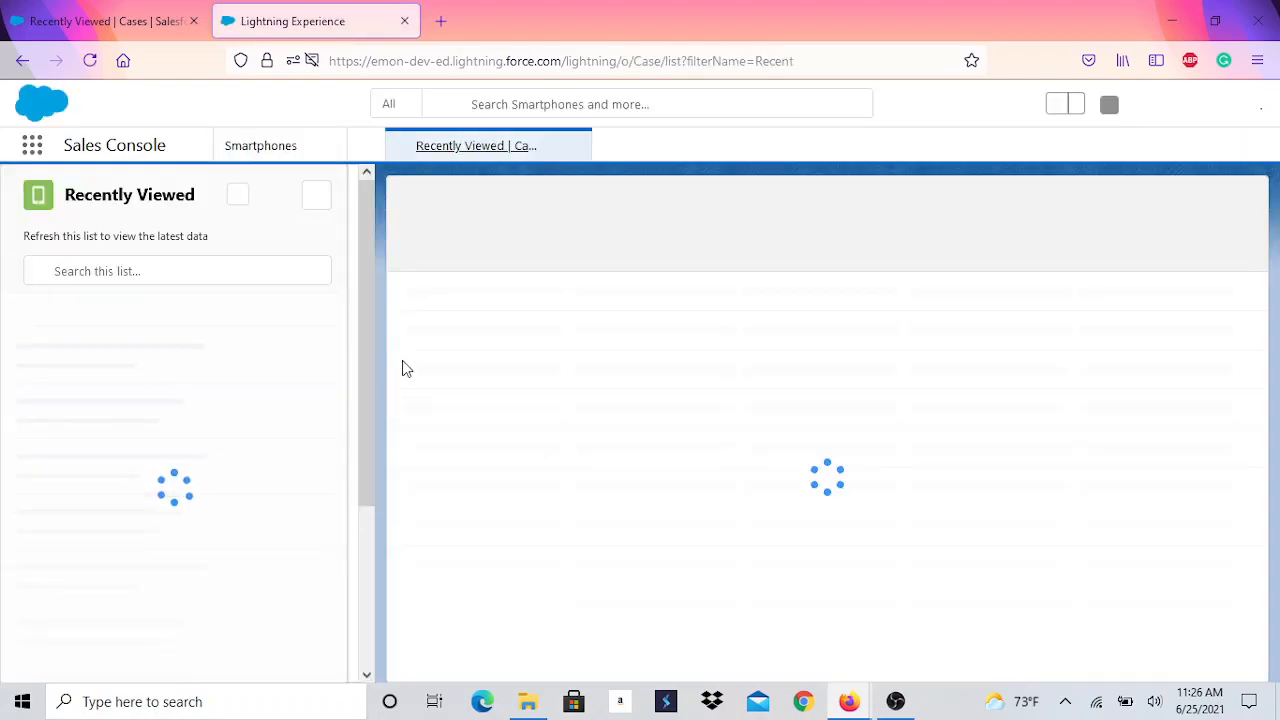
pyautogui.click(257, 146)
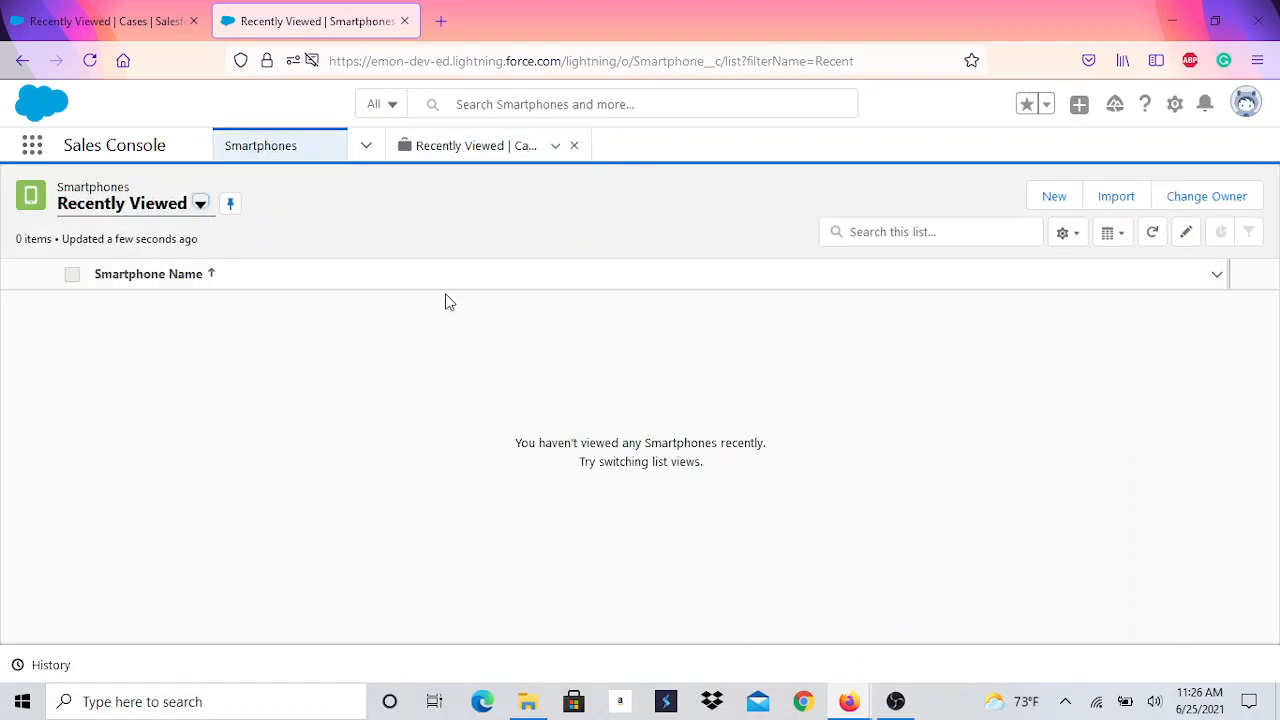
# Start a new smartphone record and enter Apple Iphone as the Smartphone Name
pyautogui.click(1042, 199)
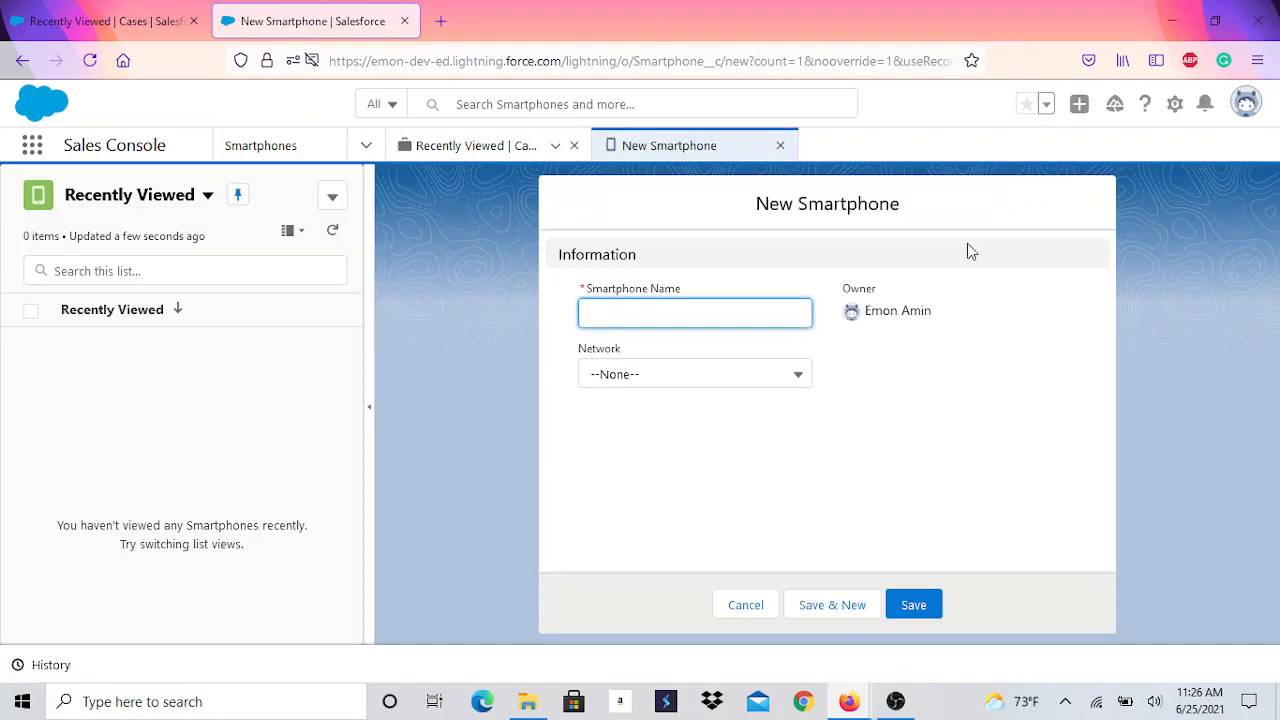
pyautogui.click(675, 302)
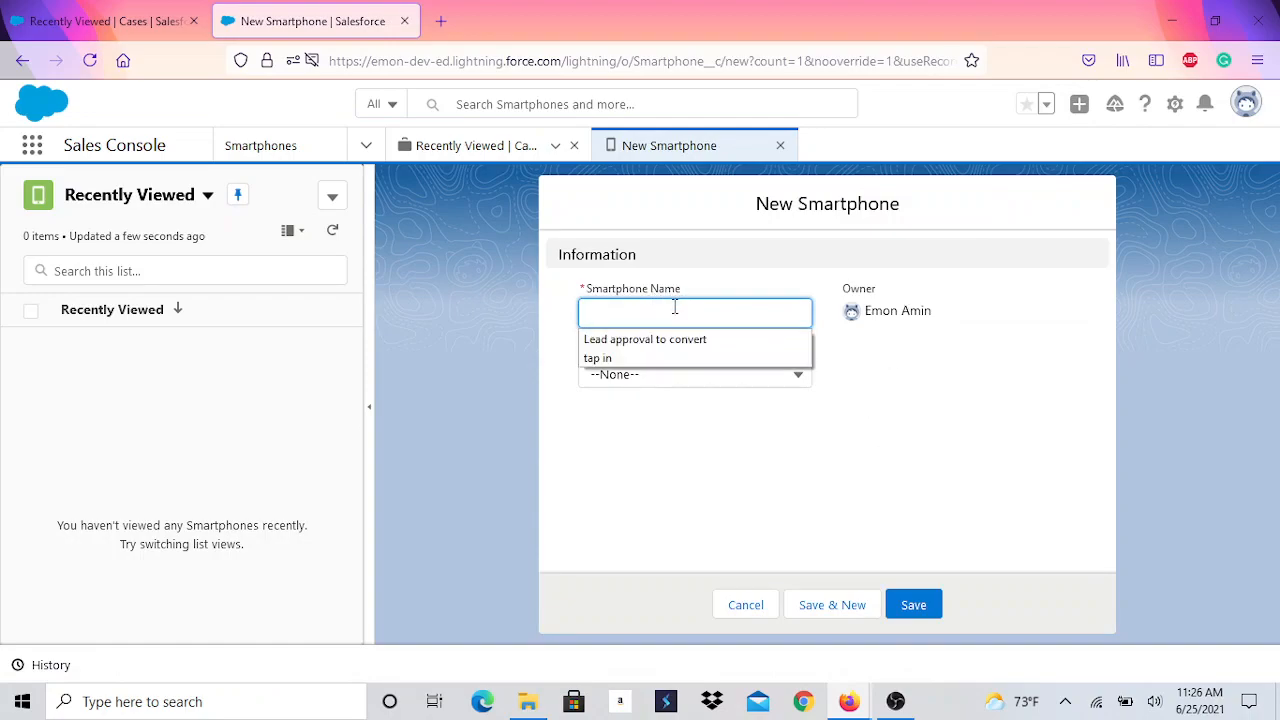
pyautogui.write('A')
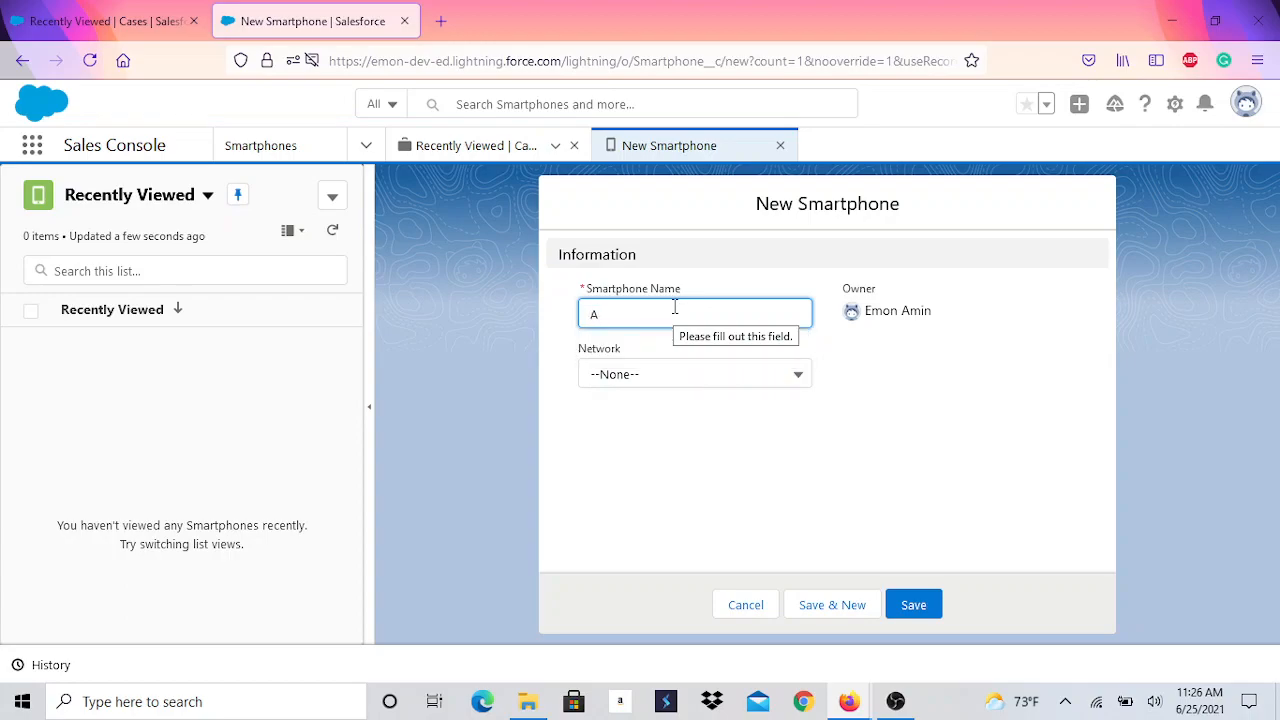
pyautogui.write('pp')
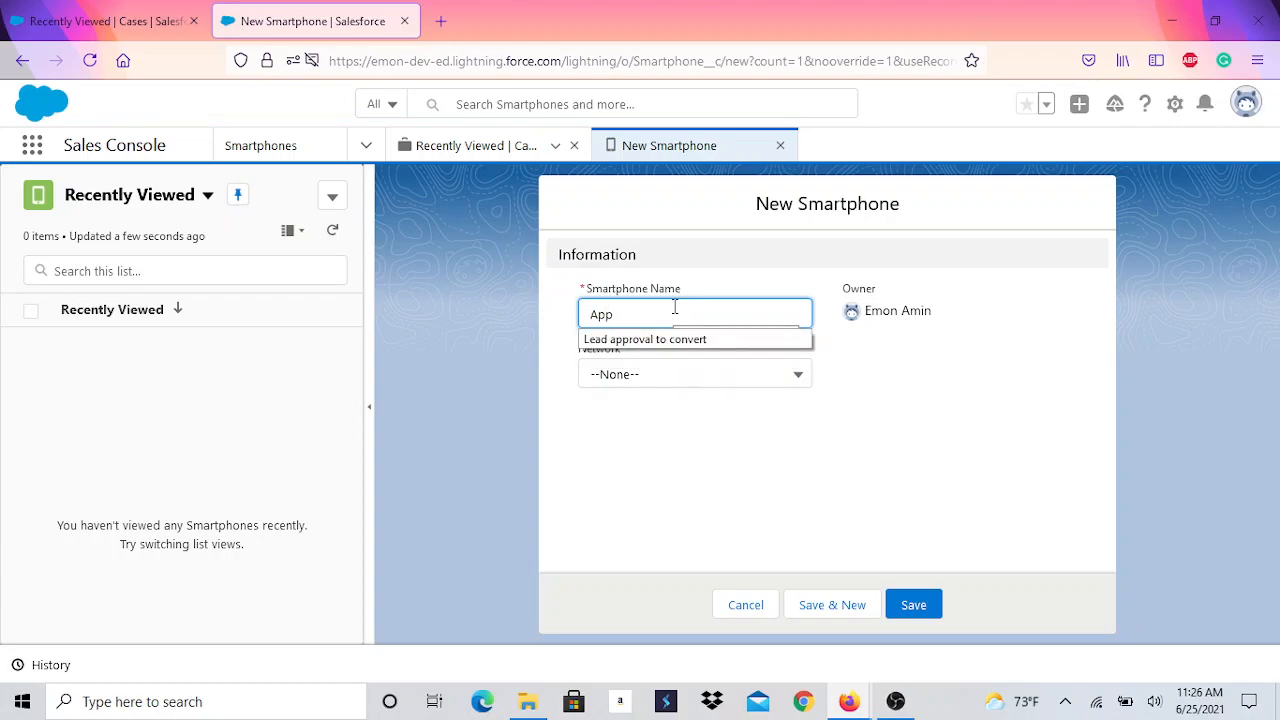
pyautogui.write('le I')
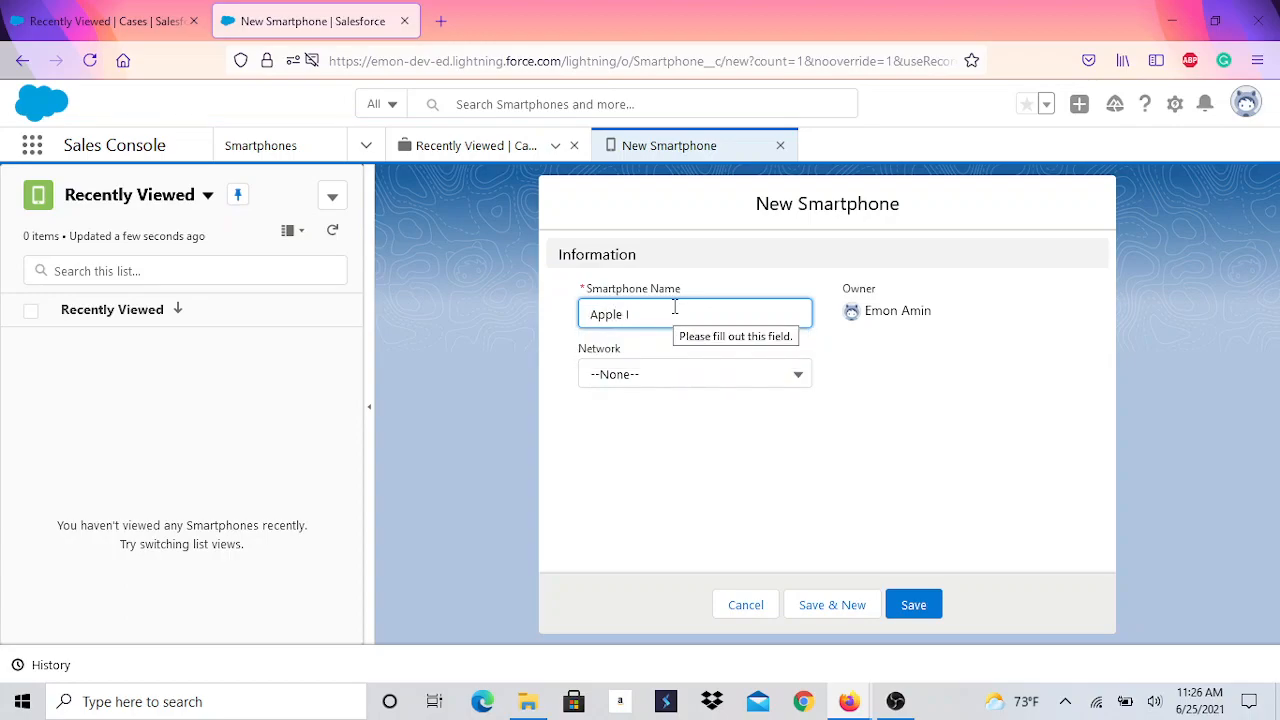
pyautogui.write('phone')
# Choose Verizon as the network of the new smartphone record, save it and dismiss the notification
pyautogui.click(686, 377)
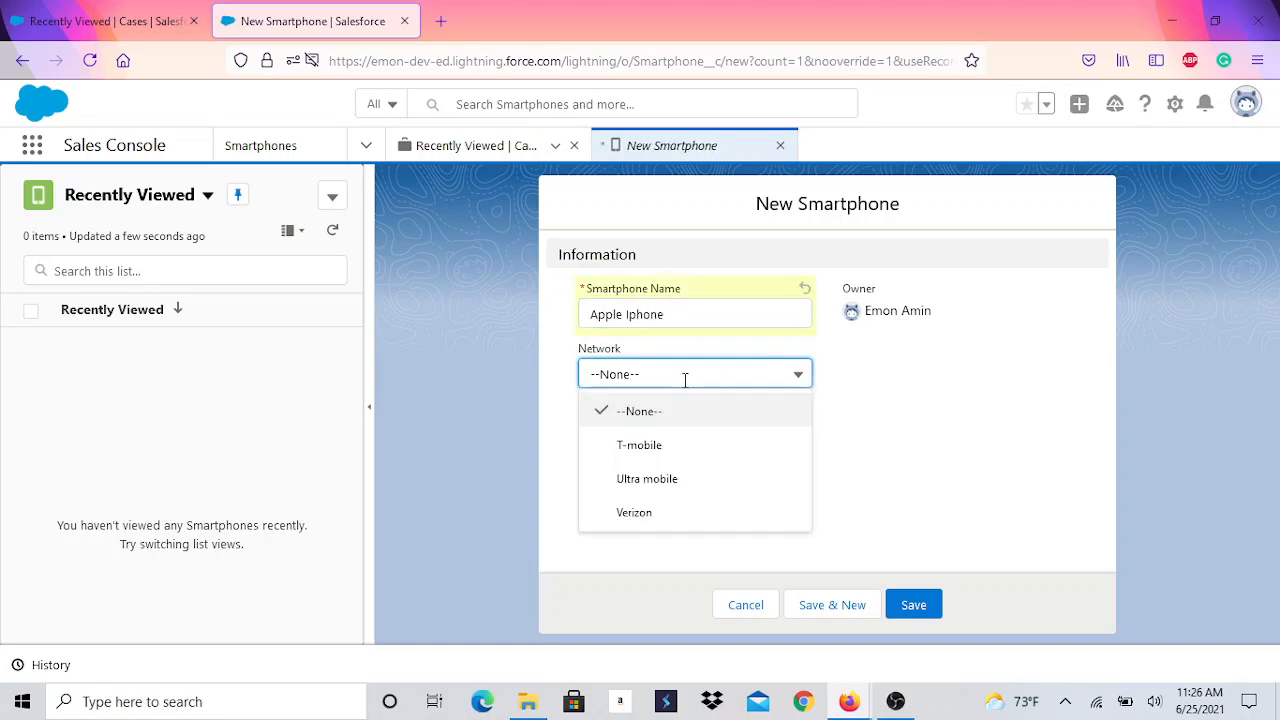
pyautogui.click(653, 516)
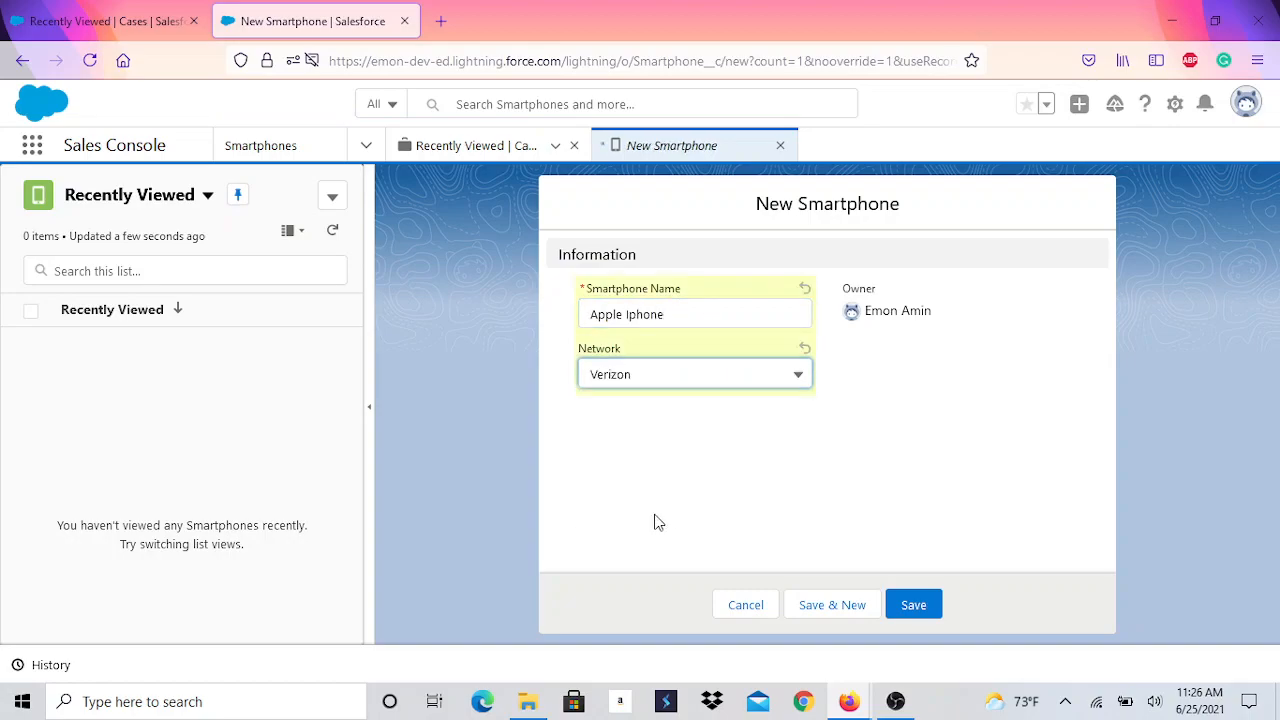
pyautogui.click(913, 606)
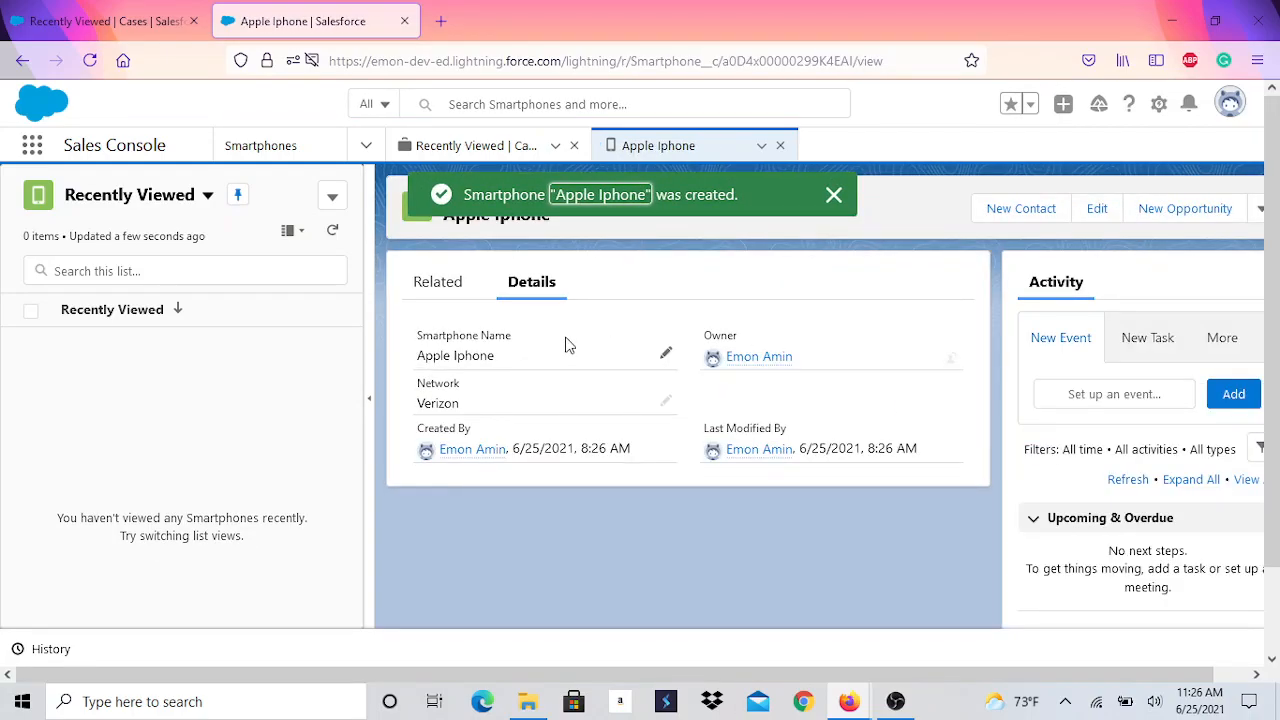
pyautogui.click(834, 196)
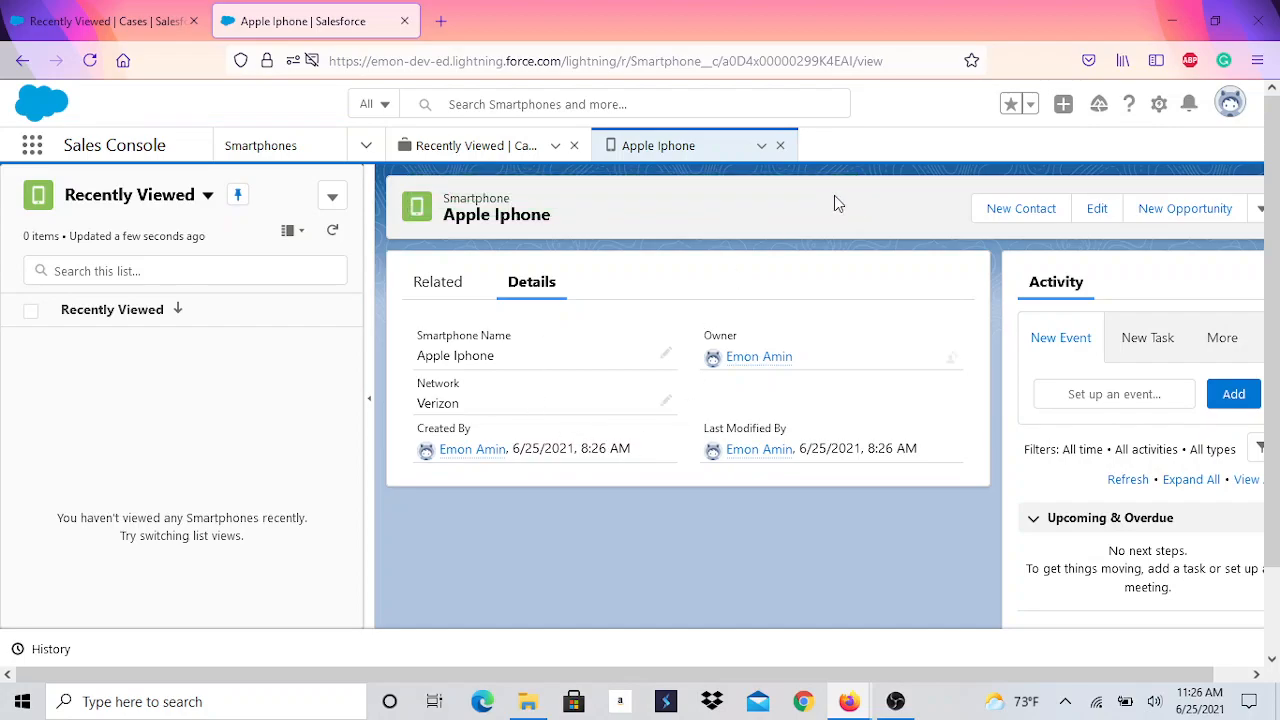